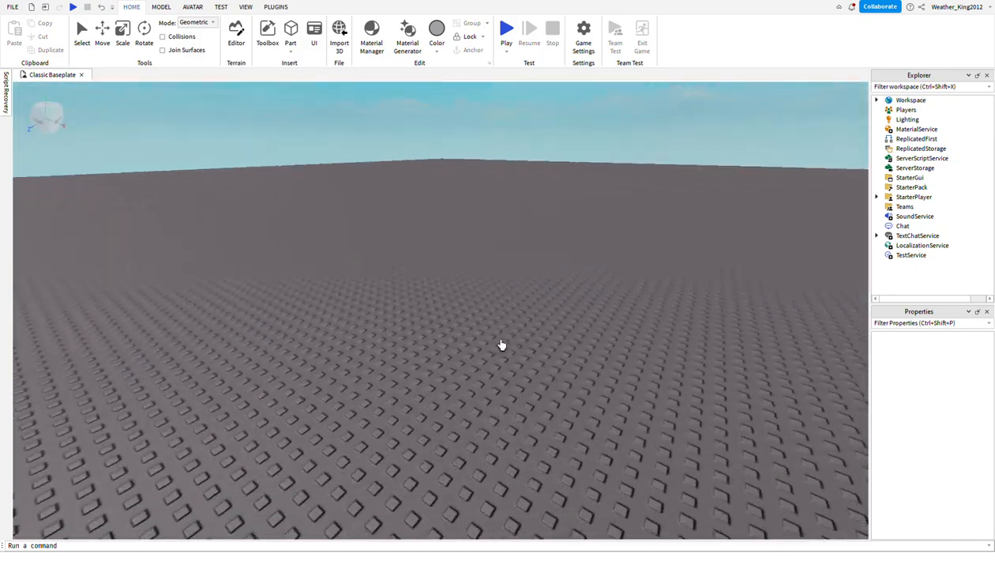
# Look around the empty baseplate from different angles and distances.
pyautogui.scroll(8, 473, 360)
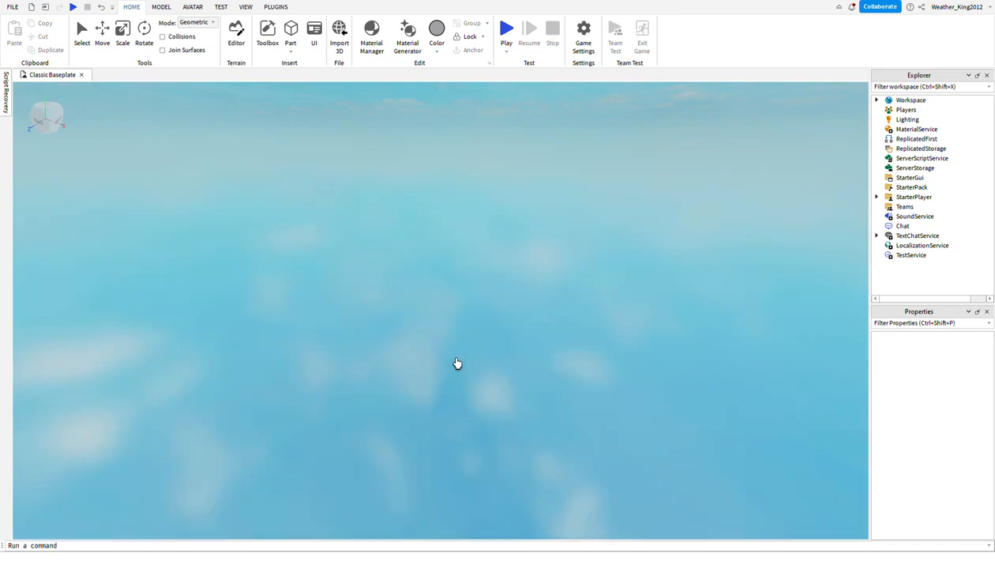
pyautogui.scroll(-9, 457, 363)
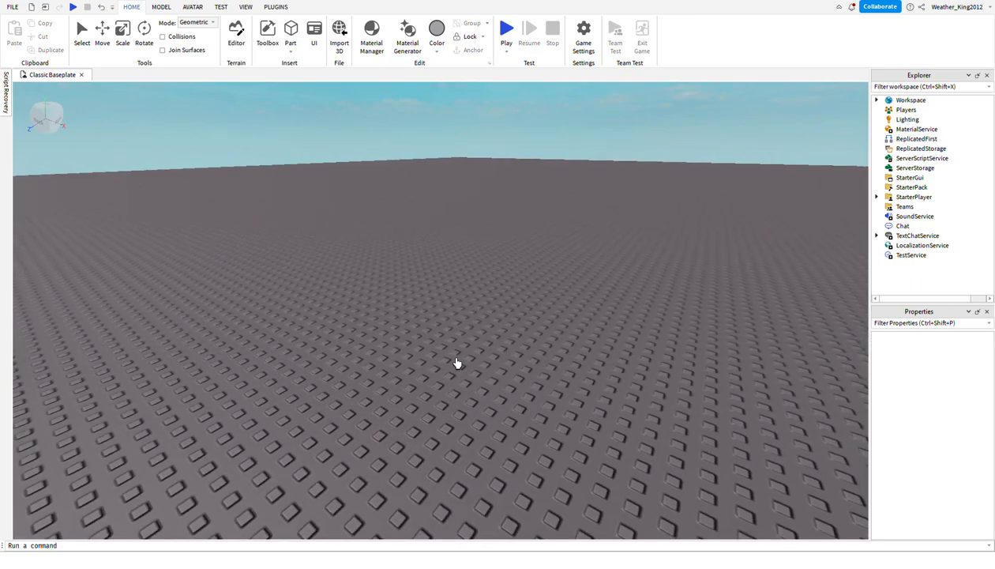
pyautogui.moveTo(455, 361); pyautogui.dragTo(439, 322, button='right')
pyautogui.scroll(-5, 440, 322)
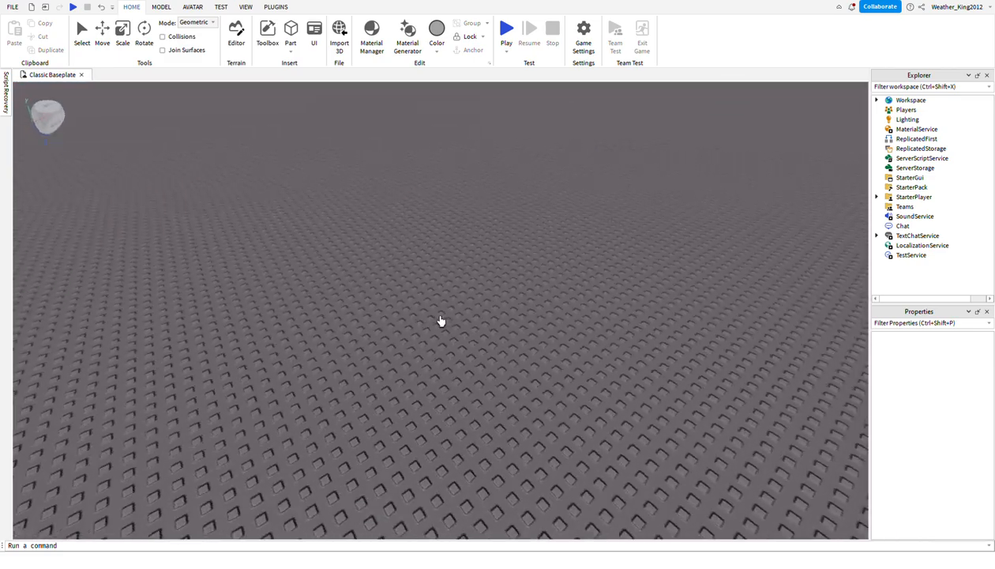
pyautogui.scroll(2, 441, 321)
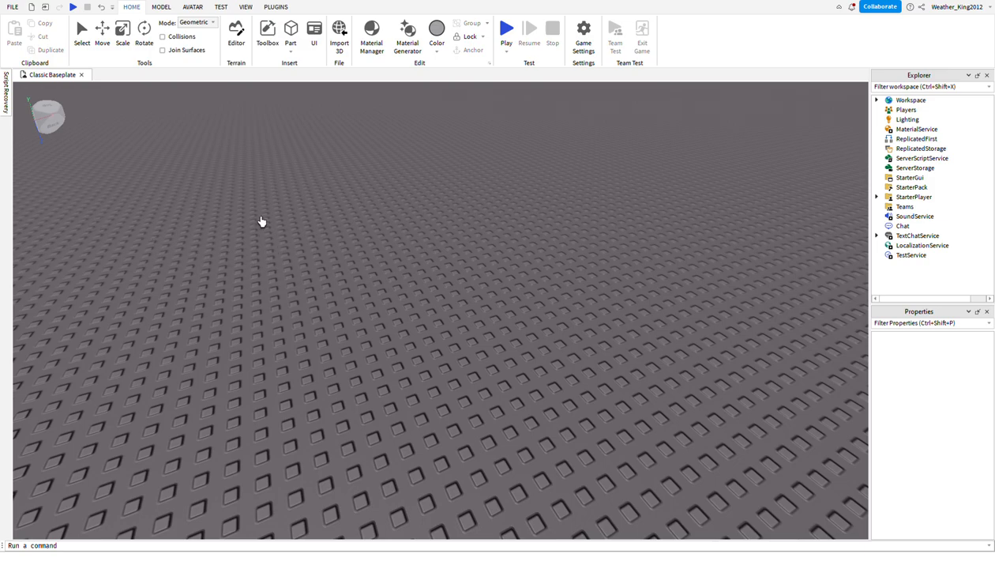
pyautogui.moveTo(508, 290); pyautogui.dragTo(510, 291, button='right')
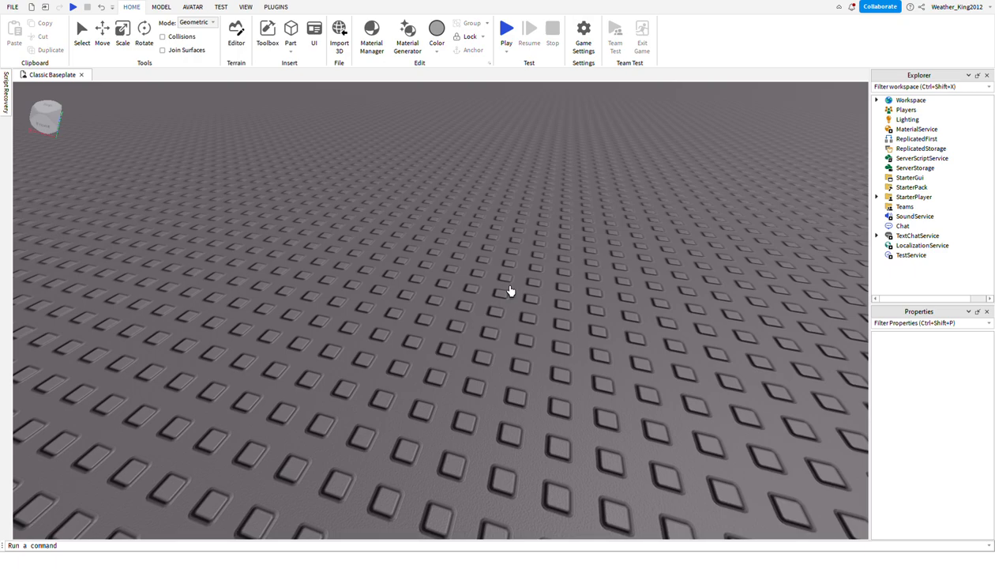
pyautogui.scroll(-10, 510, 291)
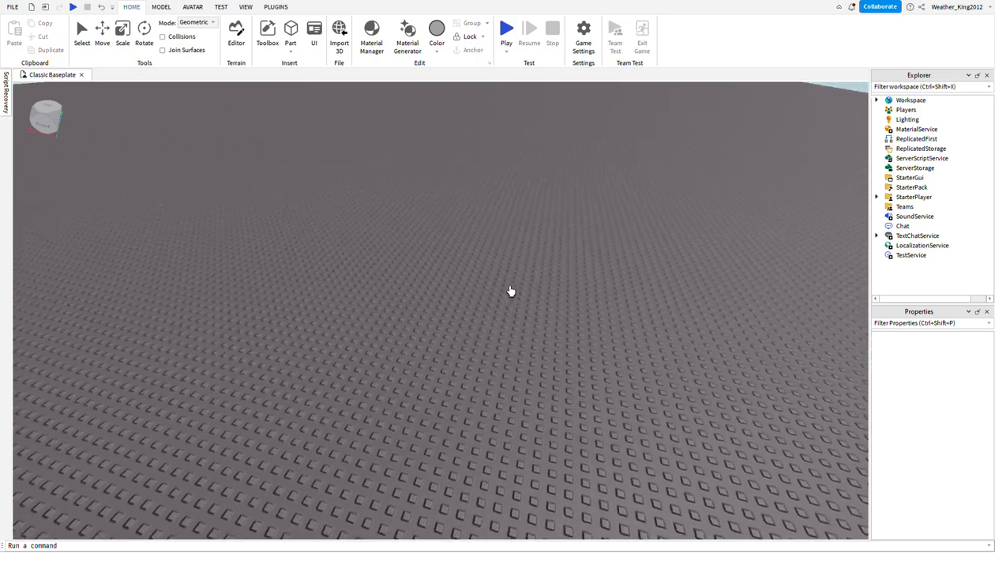
pyautogui.press('w')
pyautogui.moveTo(511, 292); pyautogui.dragTo(500, 326, button='right')
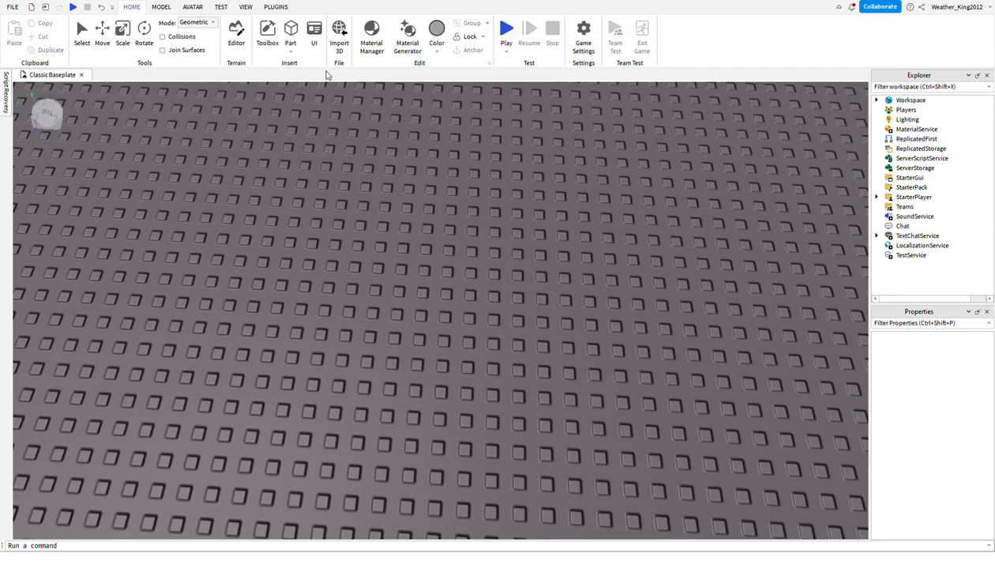
# Insert a block part and reposition it farther back on the baseplate.
pyautogui.click(292, 32)
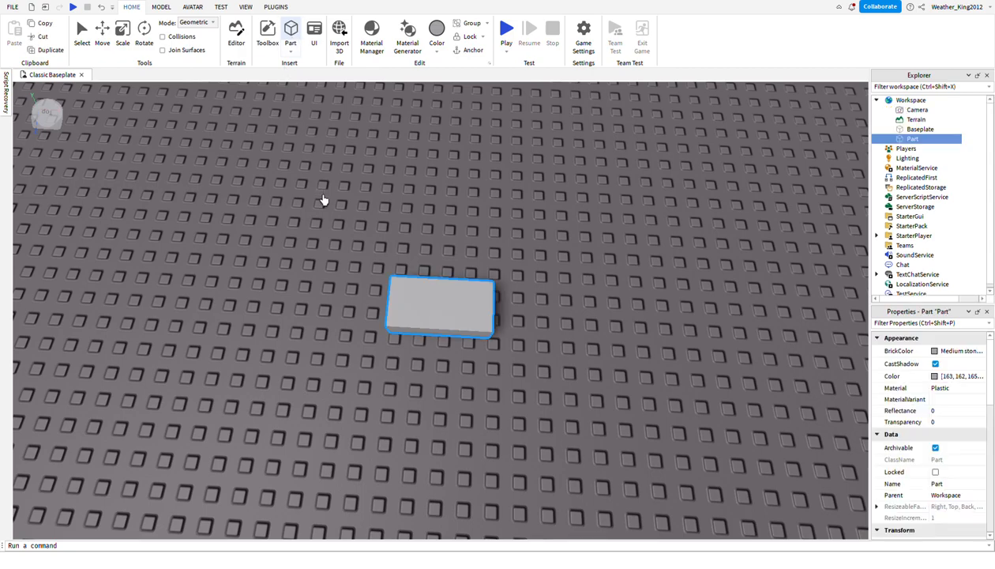
pyautogui.press('s')
pyautogui.press('w')
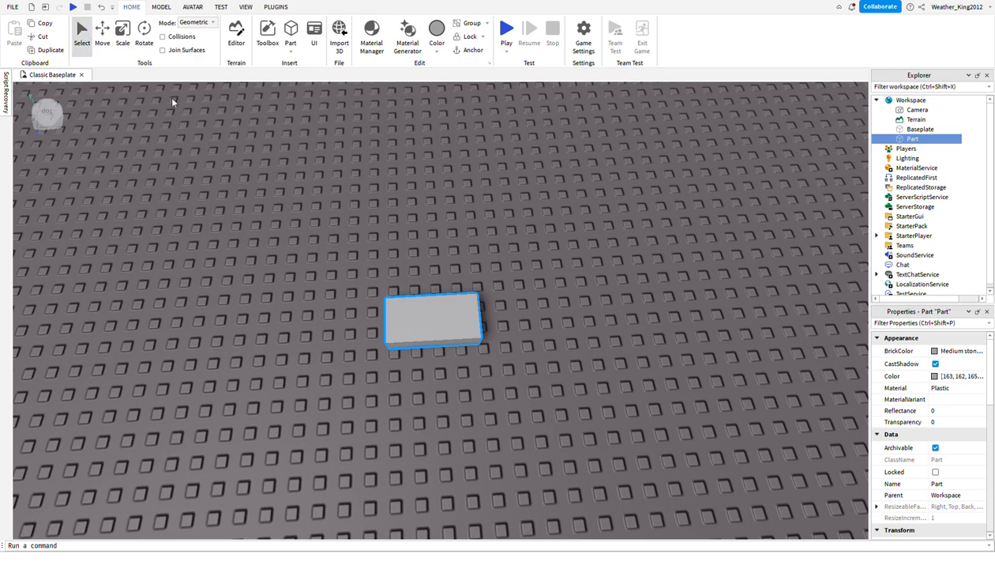
pyautogui.moveTo(408, 321); pyautogui.dragTo(454, 273)
pyautogui.moveTo(353, 266); pyautogui.dragTo(444, 254)
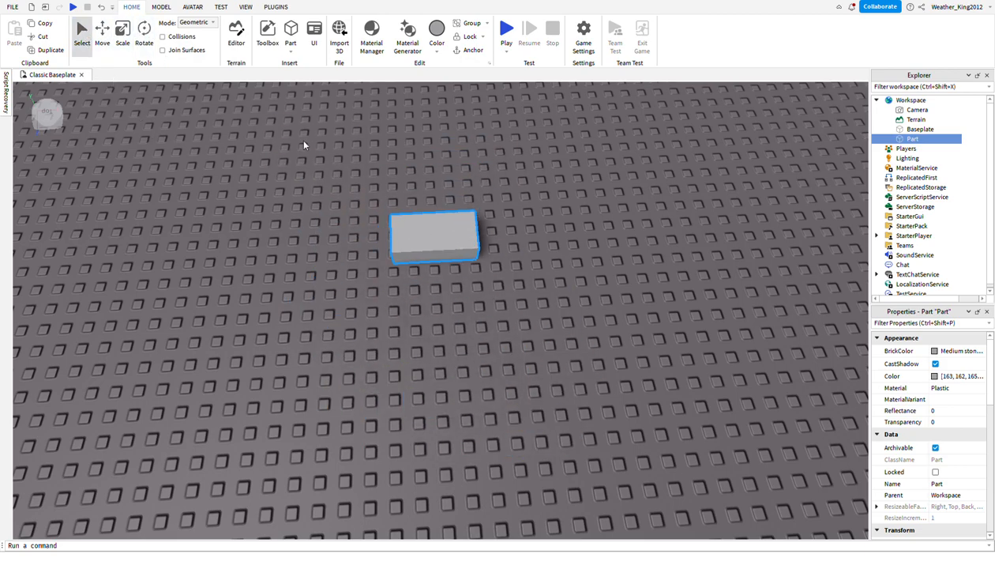
pyautogui.click(524, 141)
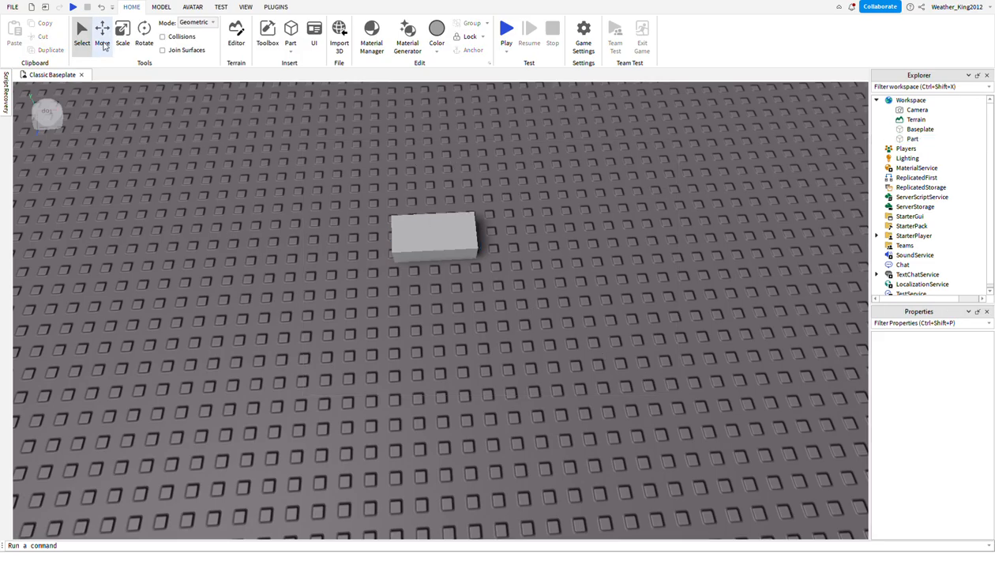
# Try to stretch the block upward with Scale, and undo the height change.
pyautogui.click(102, 34)
pyautogui.click(476, 261)
pyautogui.moveTo(543, 313); pyautogui.dragTo(516, 299, button='right')
pyautogui.press('d')
pyautogui.click(124, 50)
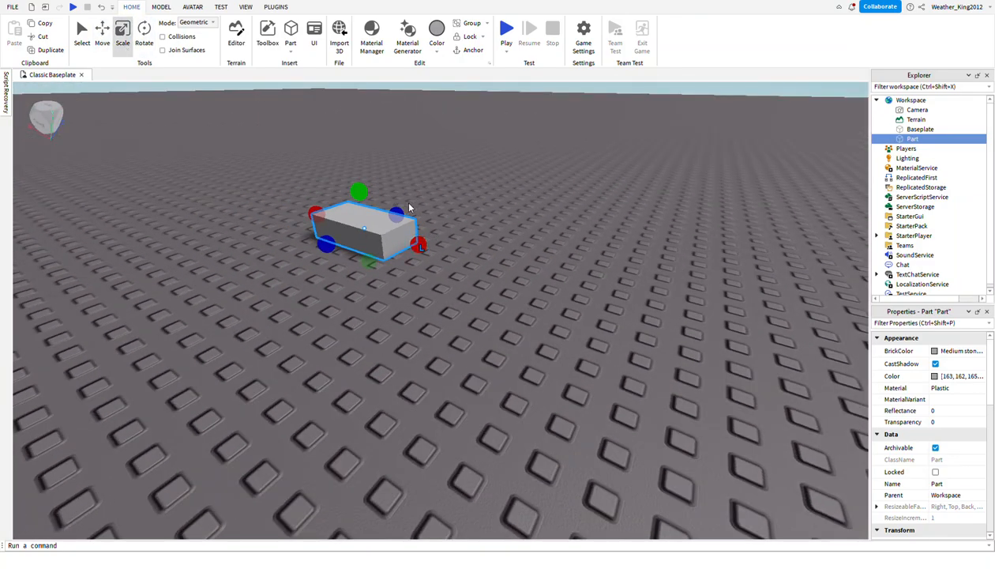
pyautogui.moveTo(369, 206); pyautogui.dragTo(348, 120)
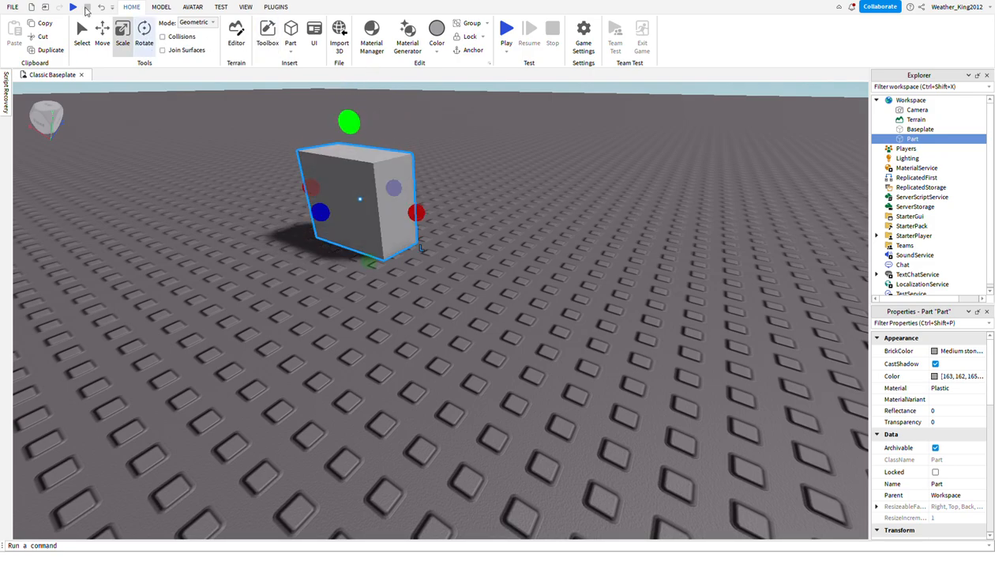
pyautogui.click(101, 7)
# Show the block's rotation handles and inspect them up close.
pyautogui.click(144, 35)
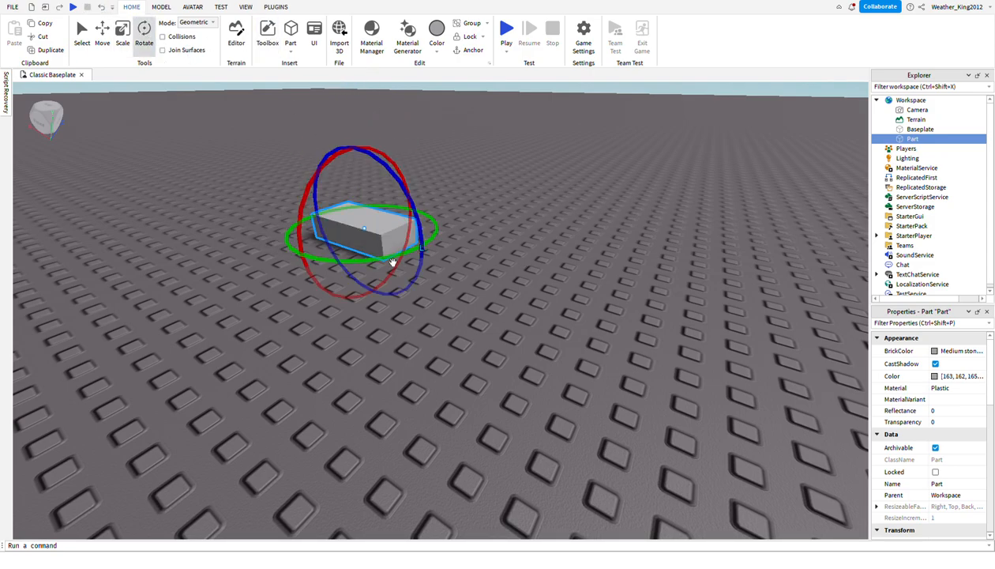
pyautogui.moveTo(391, 270); pyautogui.dragTo(415, 314)
pyautogui.click(414, 315)
pyautogui.moveTo(414, 315); pyautogui.dragTo(372, 318, button='right')
pyautogui.press('w')
pyautogui.click(248, 245)
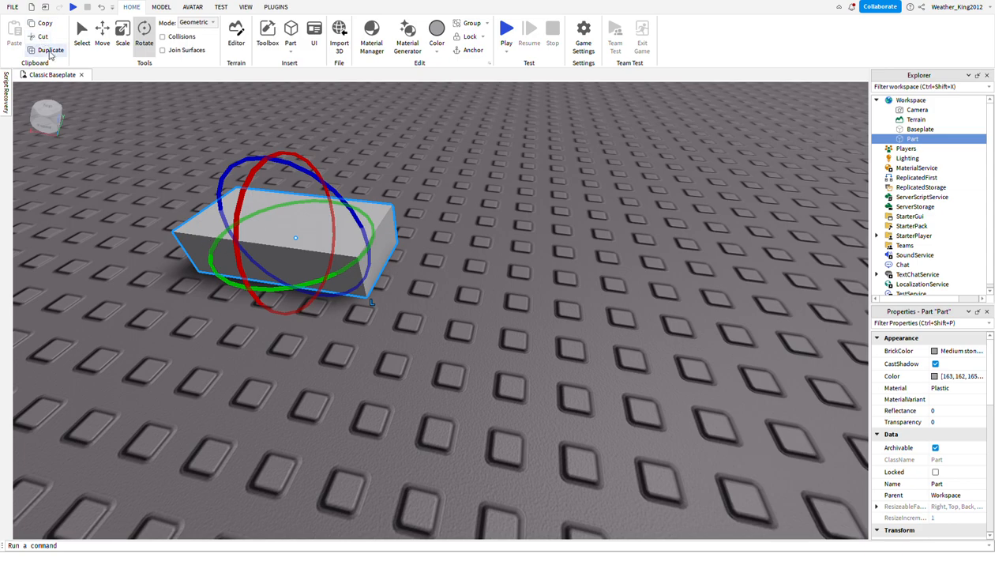
# Duplicate the block, place the copy beside the original, and undo both the move and the duplication.
pyautogui.click(50, 51)
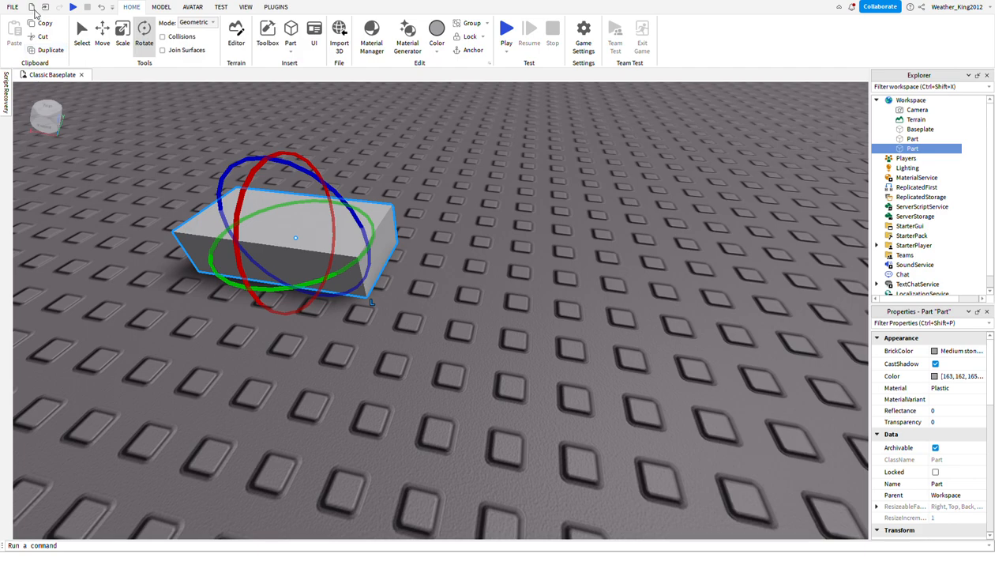
pyautogui.click(102, 33)
pyautogui.click(82, 33)
pyautogui.moveTo(223, 234); pyautogui.dragTo(557, 330)
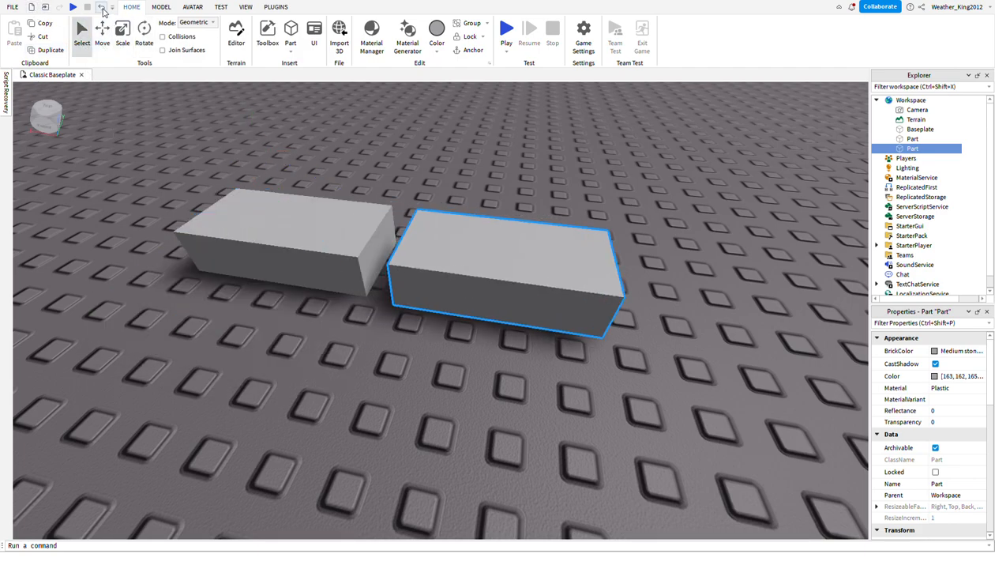
pyautogui.click(101, 7)
pyautogui.click(102, 8)
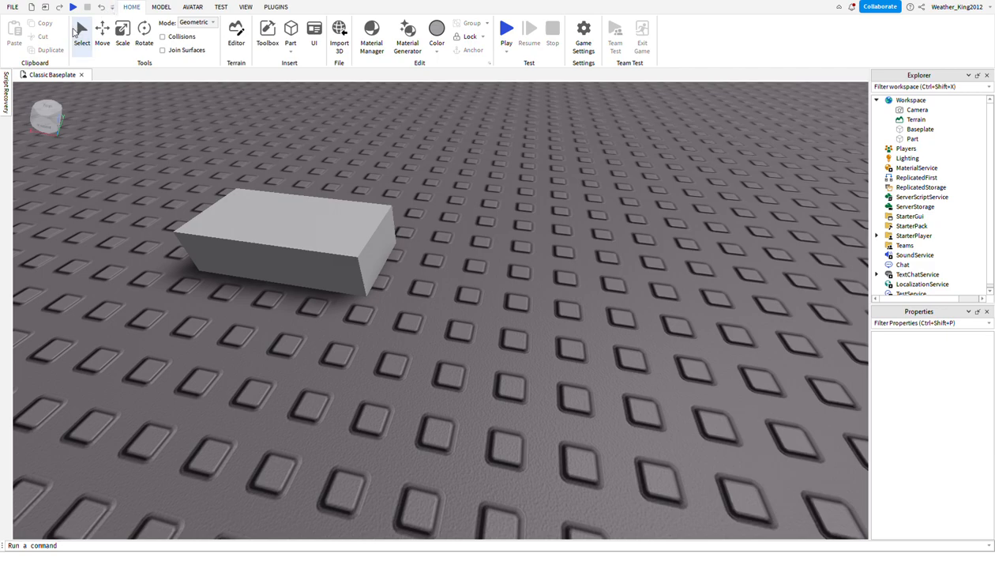
# Review the modeling, avatar, testing, view and plugin tool sets, and return to the home tools.
pyautogui.click(161, 7)
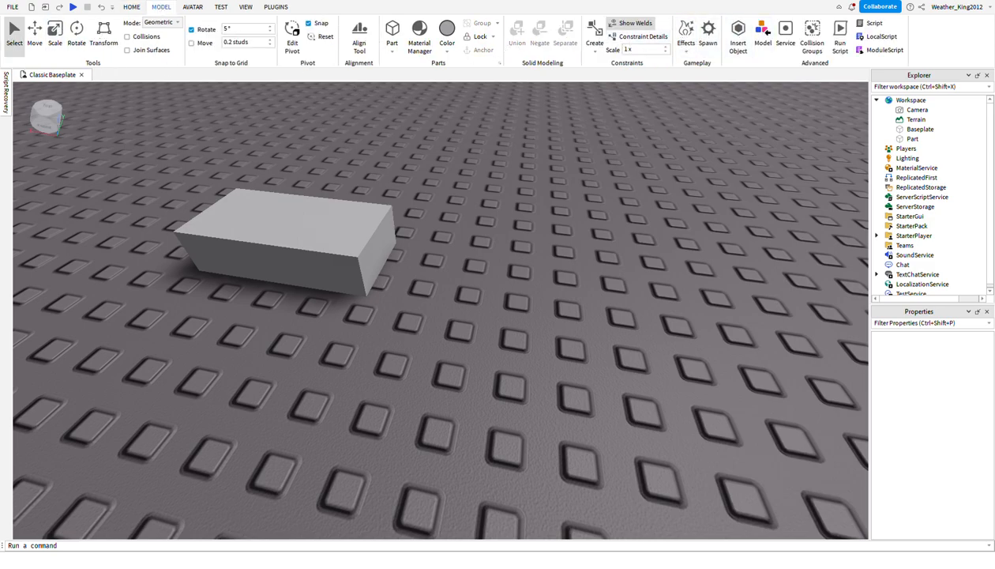
pyautogui.click(190, 9)
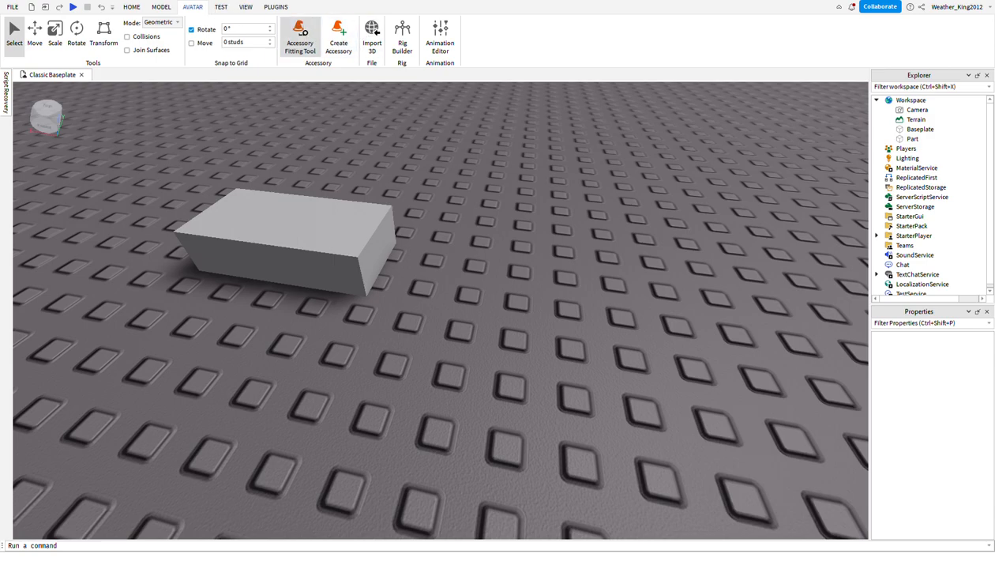
pyautogui.click(219, 7)
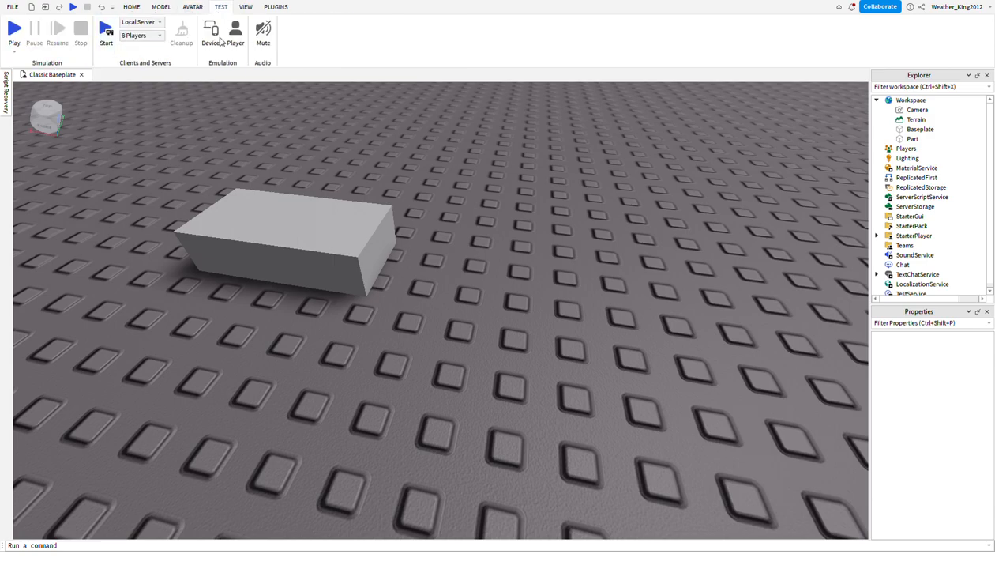
pyautogui.click(246, 7)
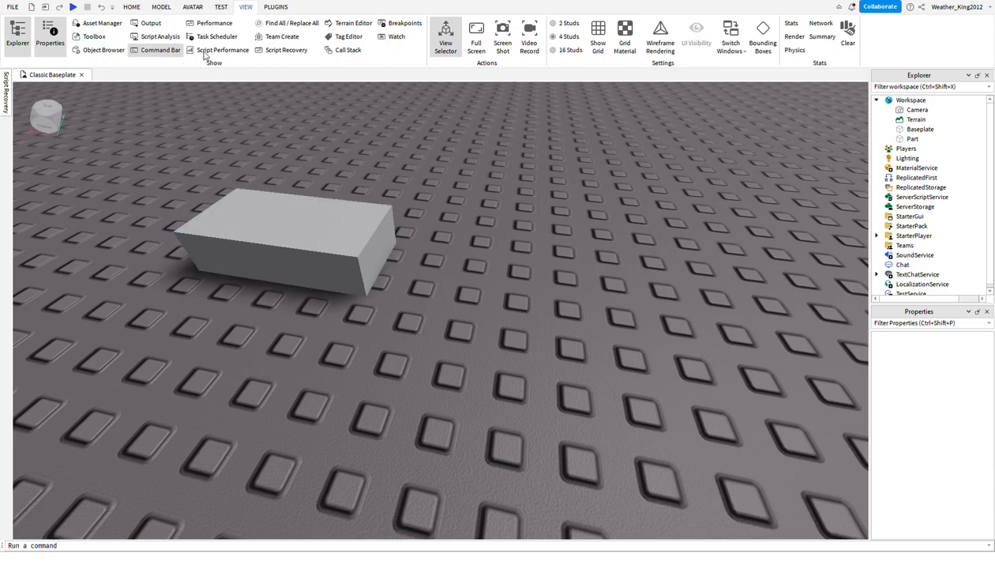
pyautogui.click(284, 9)
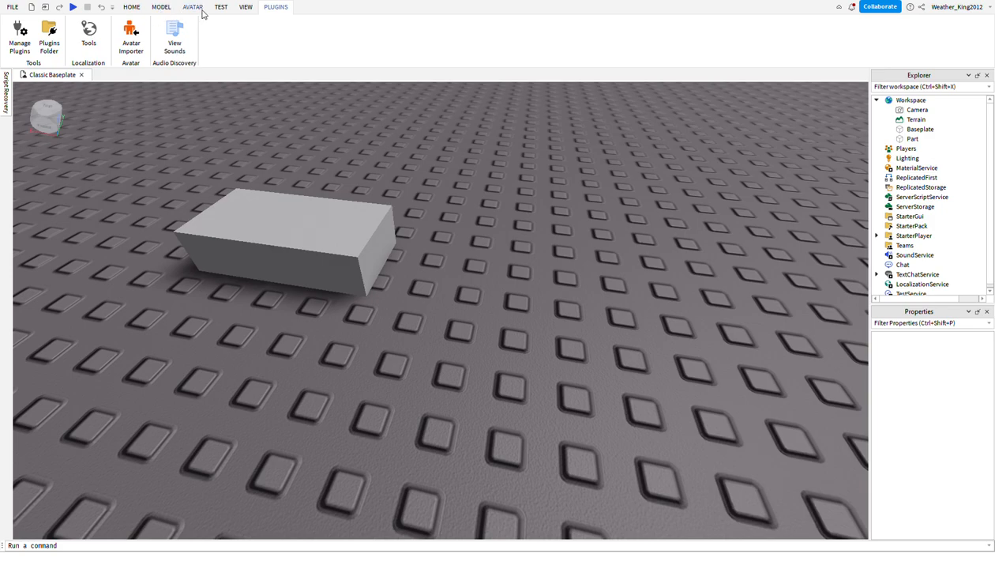
pyautogui.click(132, 8)
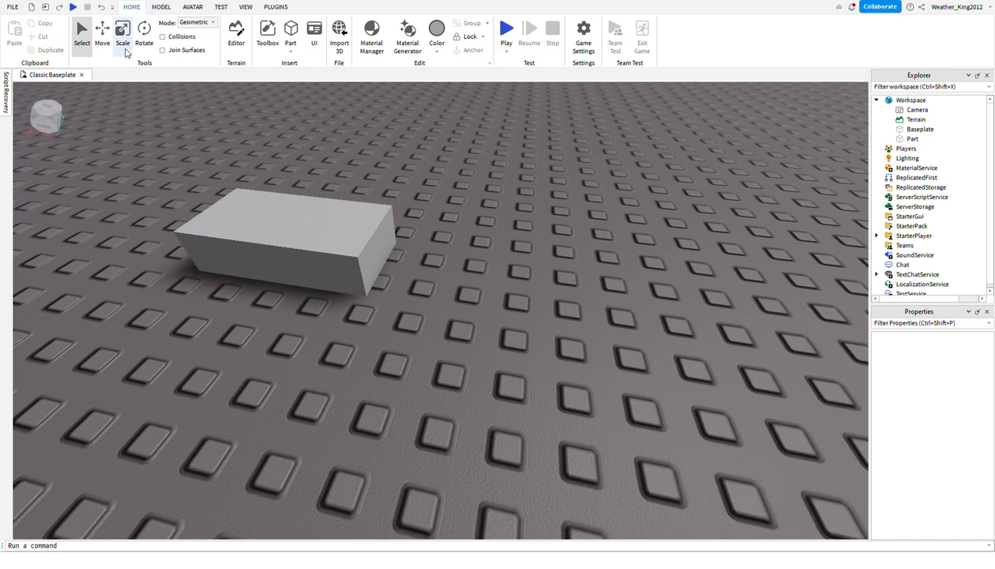
# Select the block and widen it along its short horizontal side with Scale to a roughly square footprint.
pyautogui.moveTo(405, 365); pyautogui.dragTo(404, 366, button='right')
pyautogui.scroll(-8, 405, 365)
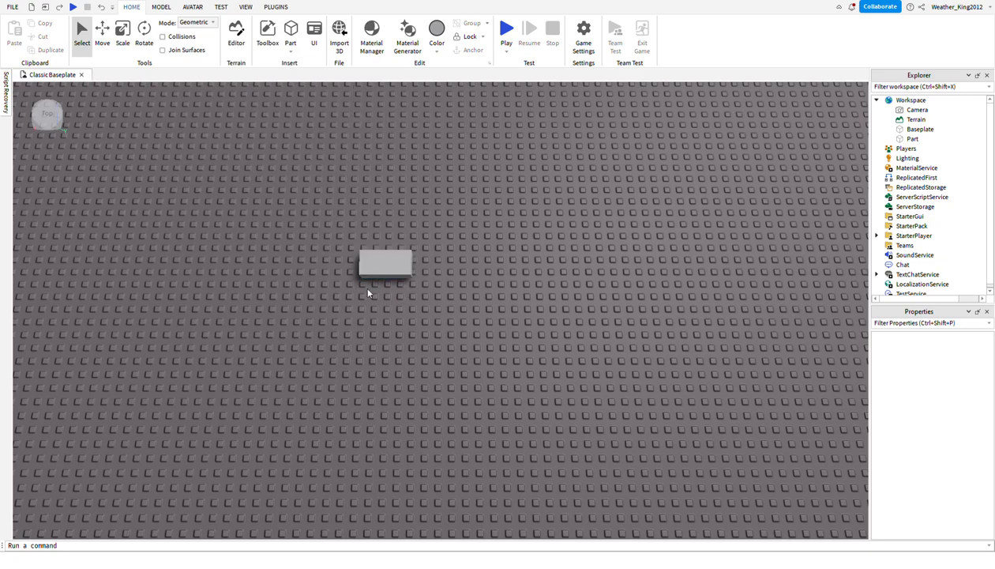
pyautogui.click(393, 276)
pyautogui.press('a')
pyautogui.press('w')
pyautogui.press('w')
pyautogui.press('s')
pyautogui.moveTo(355, 232); pyautogui.dragTo(251, 108, button='right')
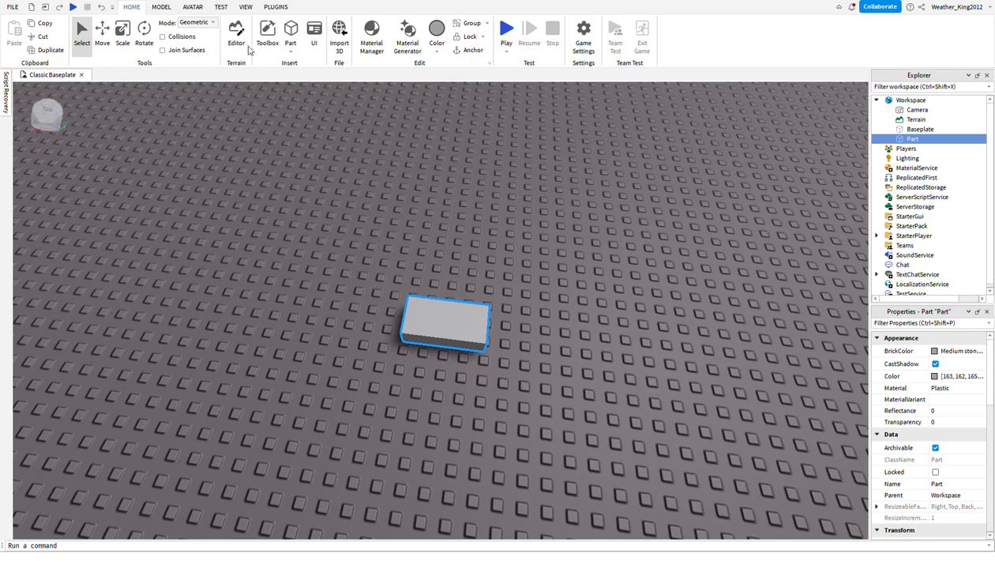
pyautogui.click(126, 46)
pyautogui.moveTo(493, 404); pyautogui.dragTo(500, 415, button='right')
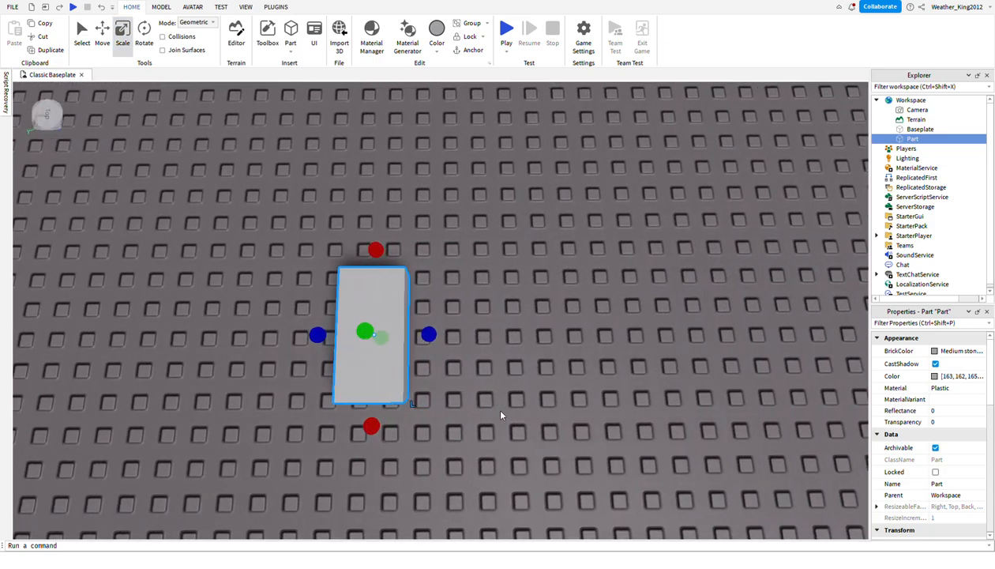
pyautogui.press('a')
pyautogui.press('d')
pyautogui.moveTo(429, 336); pyautogui.dragTo(492, 338)
# Examine the widened block from several angles and clear its selection.
pyautogui.press('d')
pyautogui.moveTo(536, 276); pyautogui.dragTo(551, 290, button='right')
pyautogui.press('w')
pyautogui.press('s')
pyautogui.moveTo(516, 480); pyautogui.dragTo(532, 455, button='right')
pyautogui.moveTo(522, 297)
pyautogui.mouseDown(button='right')
pyautogui.moveTo(530, 299)
pyautogui.moveTo(522, 296)
pyautogui.mouseUp(button='right')
pyautogui.click(533, 262)
pyautogui.scroll(5, 529, 245)
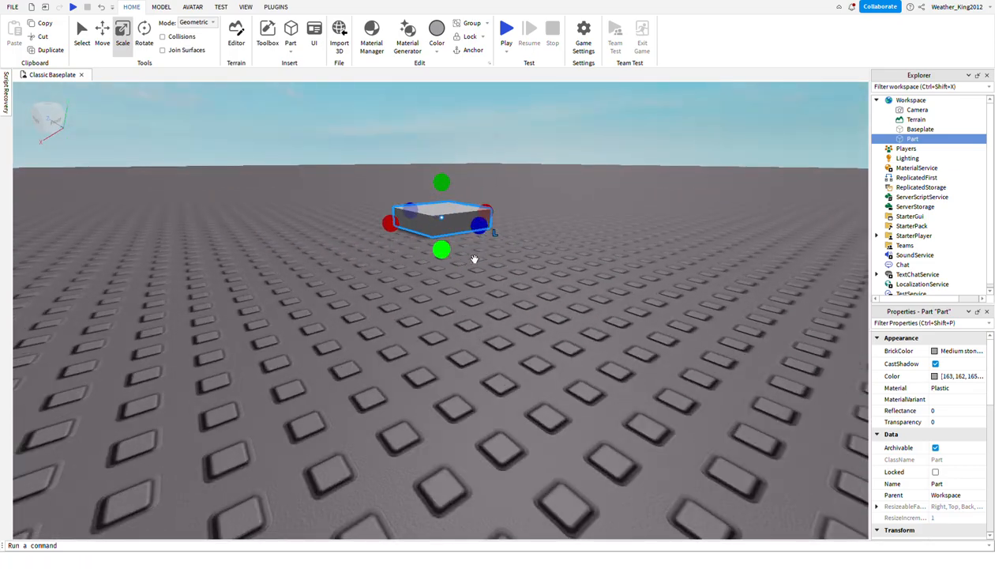
pyautogui.scroll(-8, 529, 242)
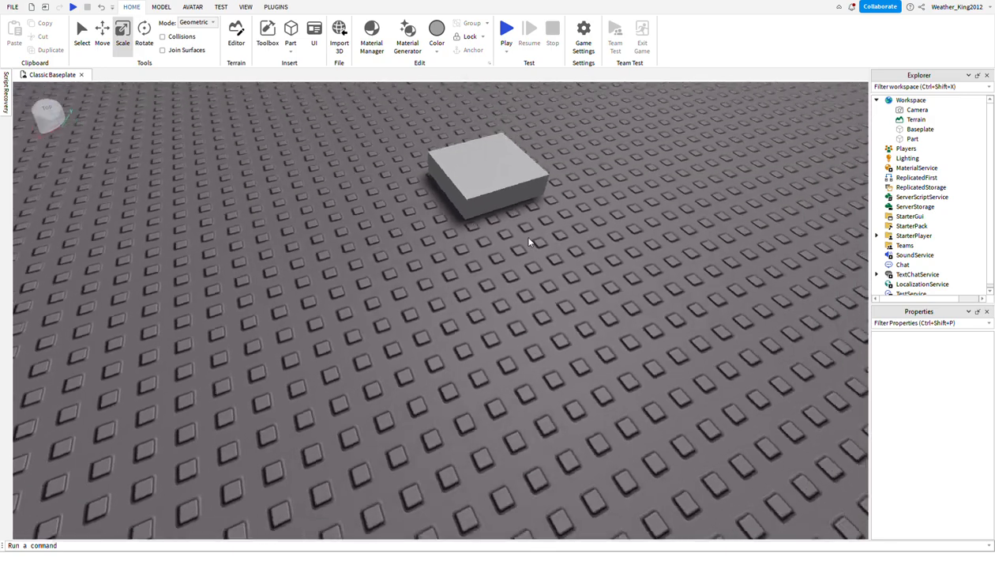
# Stretch the block upward with Scale until it is roughly cube-shaped.
pyautogui.click(473, 196)
pyautogui.moveTo(376, 371); pyautogui.dragTo(377, 372, button='right')
pyautogui.moveTo(257, 113); pyautogui.dragTo(554, 301)
pyautogui.moveTo(507, 307); pyautogui.dragTo(486, 305, button='right')
pyautogui.moveTo(477, 327); pyautogui.dragTo(525, 258)
pyautogui.moveTo(545, 211); pyautogui.dragTo(222, 84, button='right')
pyautogui.scroll(-1, 366, 140)
pyautogui.scroll(1, 222, 84)
pyautogui.scroll(-1, 212, 93)
pyautogui.scroll(-1, 211, 93)
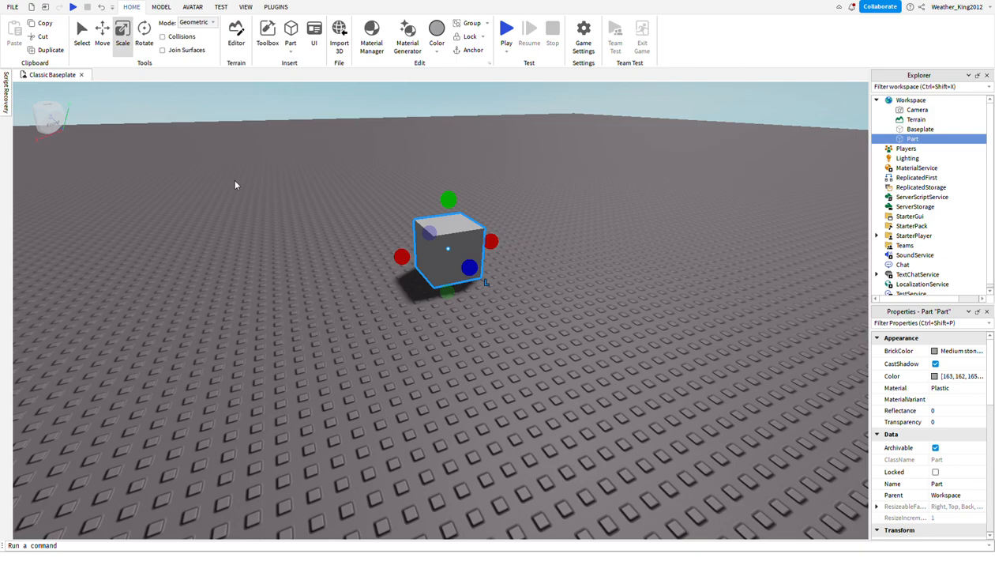
pyautogui.click(462, 419)
pyautogui.click(464, 284)
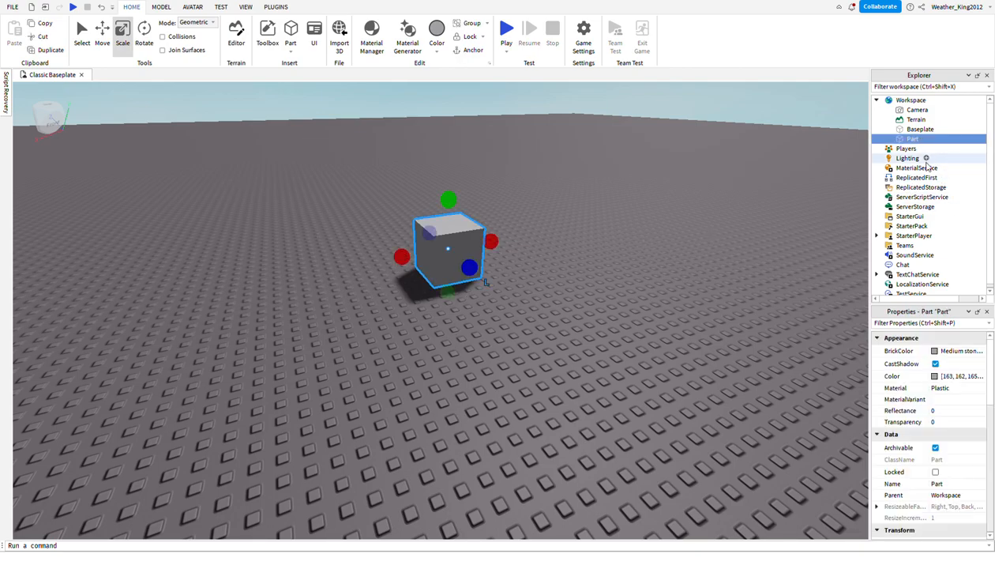
# Inspect the properties of the Baseplate and the Terrain in the Workspace.
pyautogui.click(899, 130)
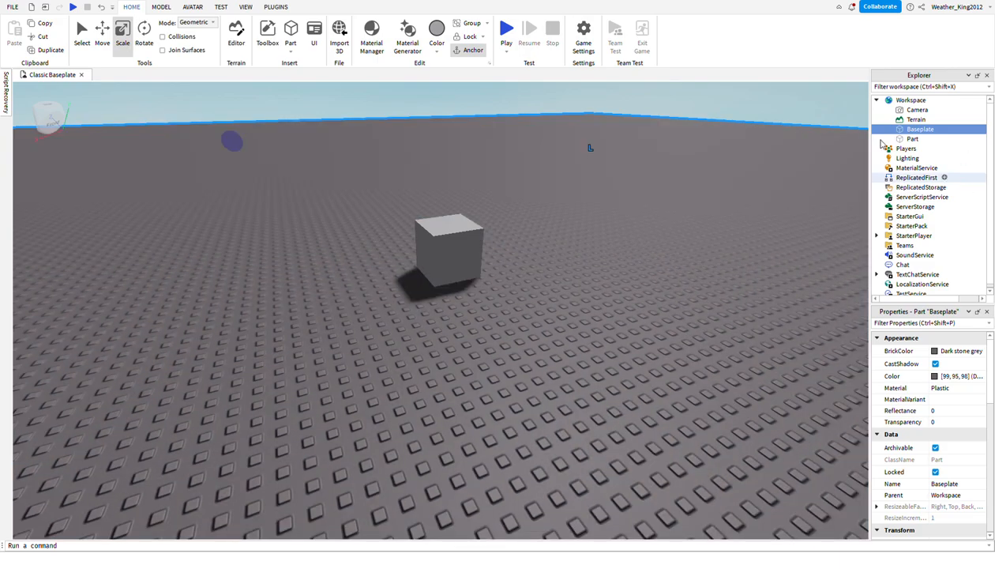
pyautogui.click(632, 113)
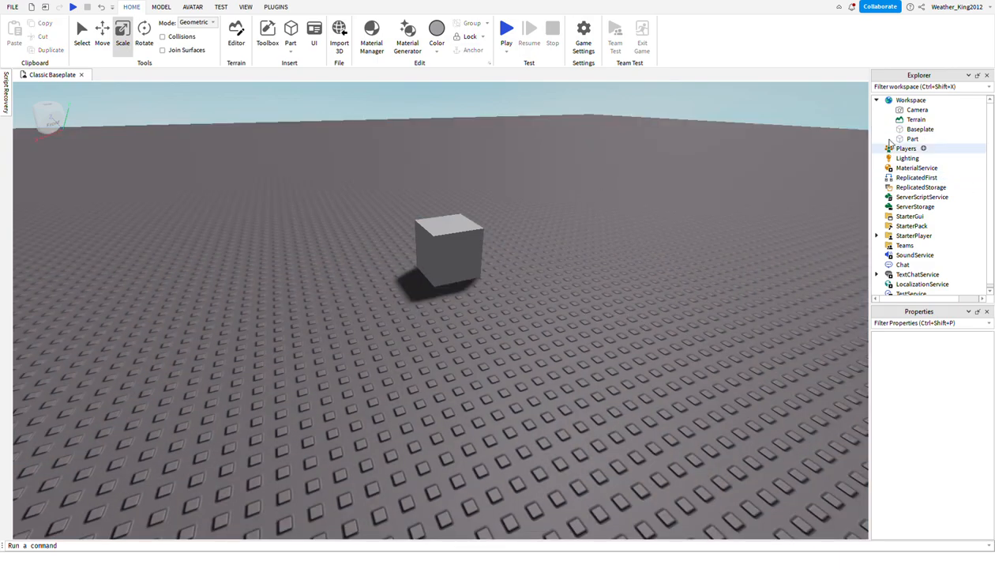
pyautogui.click(918, 129)
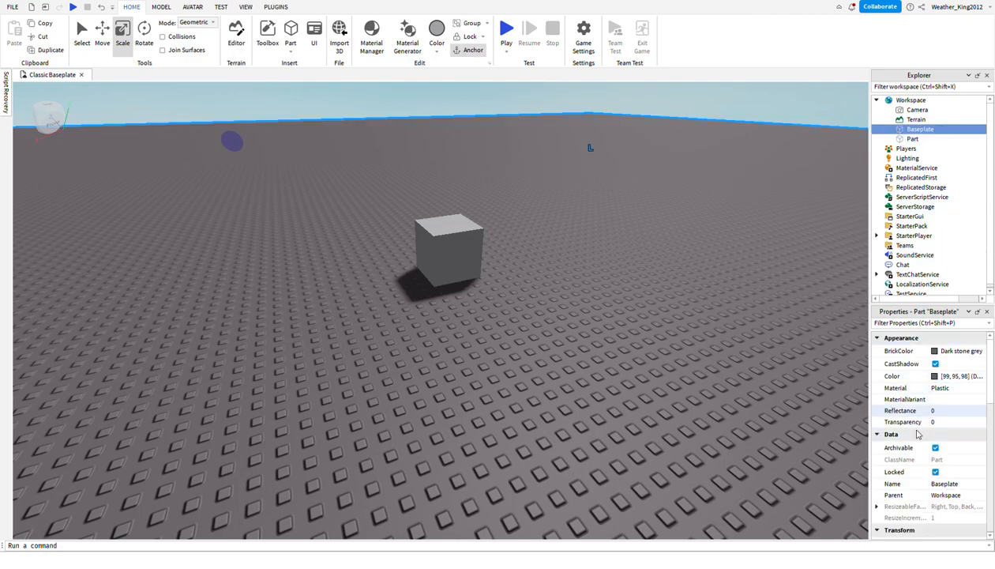
pyautogui.scroll(-5, 952, 462)
pyautogui.scroll(-4, 957, 472)
pyautogui.scroll(10, 956, 470)
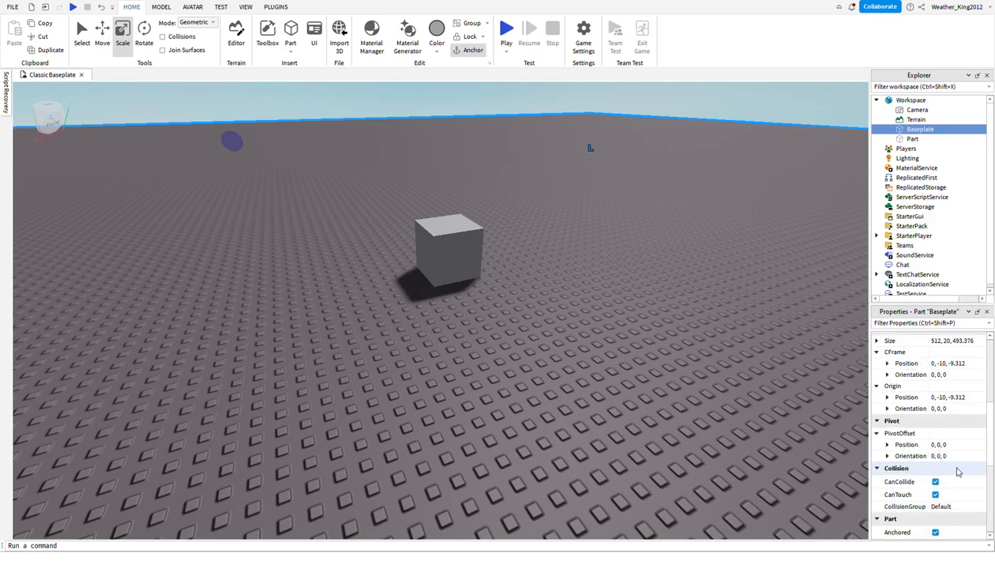
pyautogui.click(915, 120)
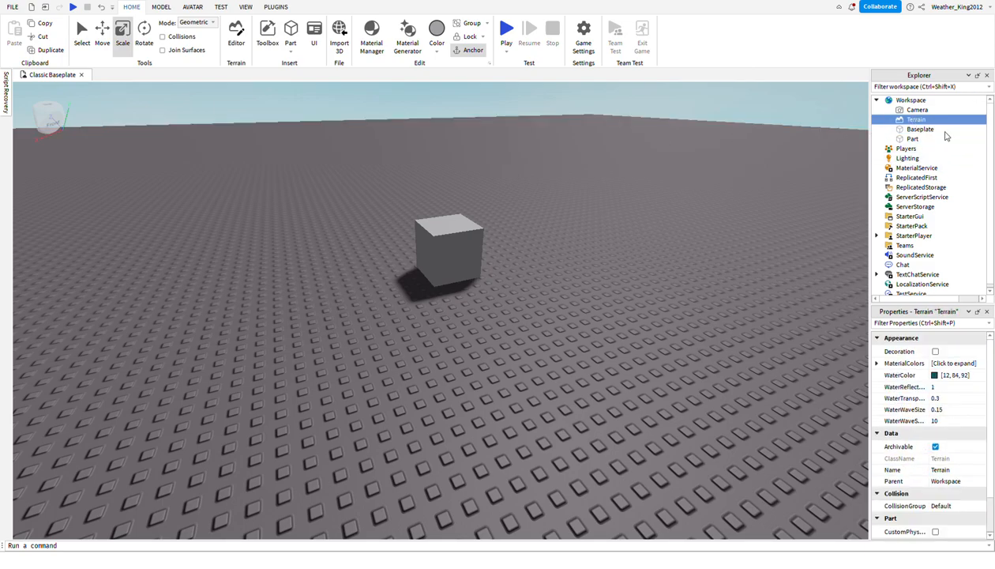
# Inspect the Camera's properties in the Workspace, and collapse and re-expand the Workspace hierarchy.
pyautogui.click(910, 100)
pyautogui.click(914, 110)
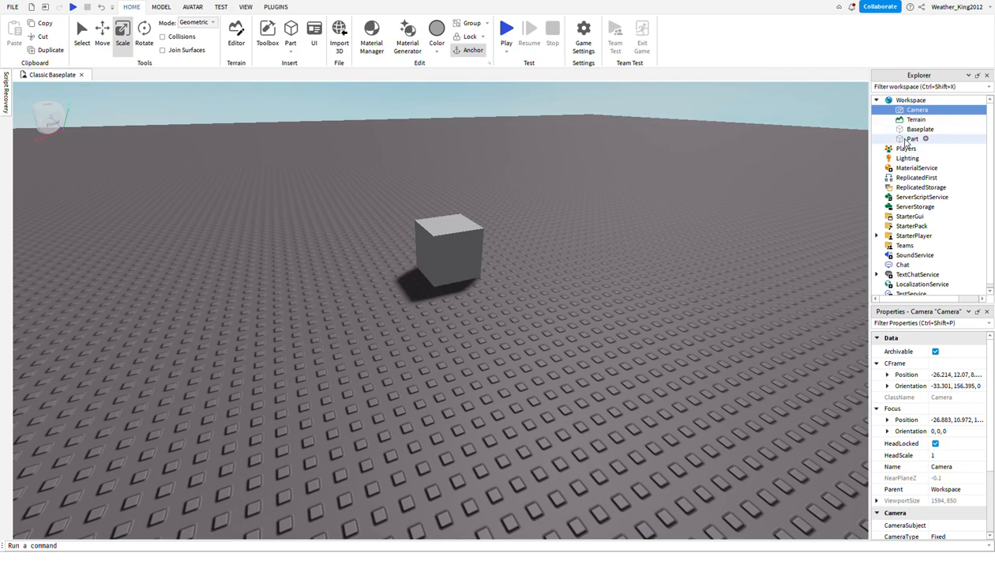
pyautogui.click(876, 101)
pyautogui.click(876, 101)
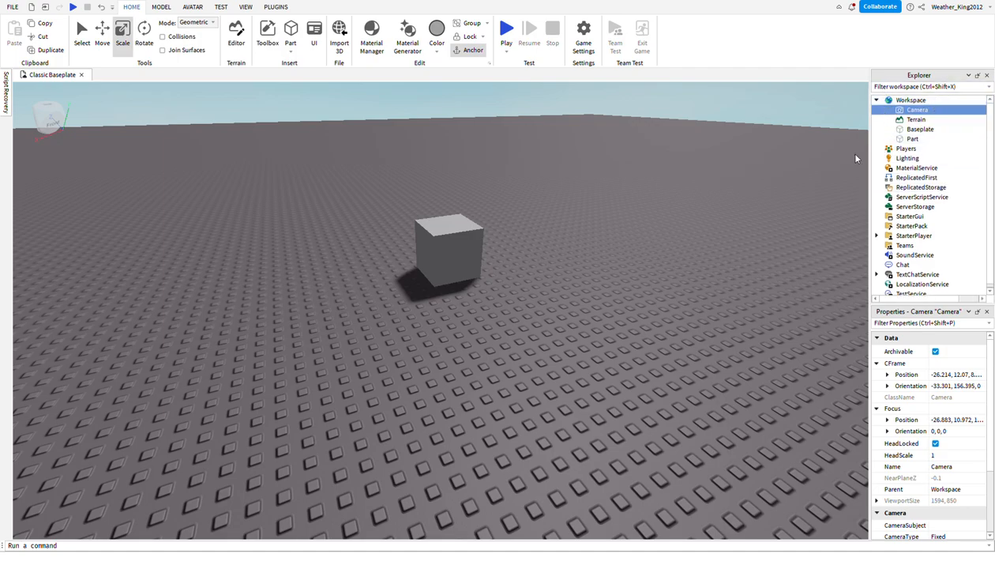
pyautogui.moveTo(702, 364); pyautogui.dragTo(713, 340, button='right')
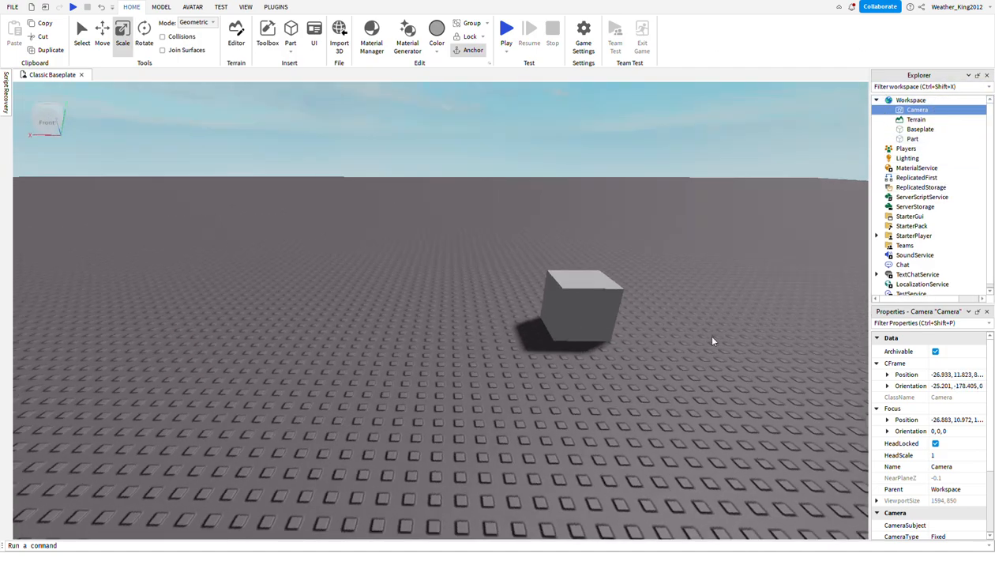
# Select the block in the viewport and look through its Appearance, Data and Transform properties.
pyautogui.click(628, 172)
pyautogui.press('s')
pyautogui.press('w')
pyautogui.click(540, 317)
pyautogui.press('d')
pyautogui.press('w')
pyautogui.press('a')
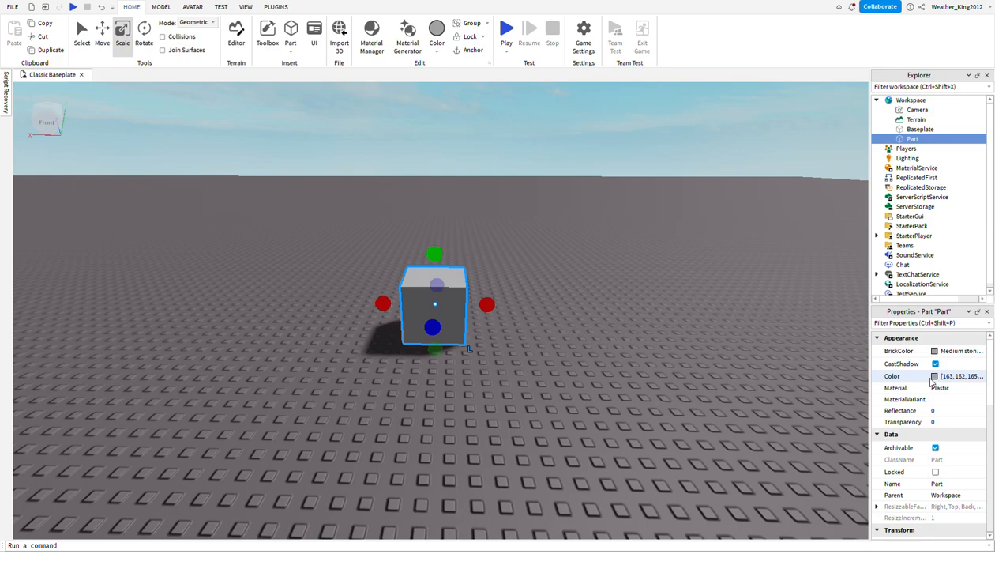
pyautogui.scroll(-8, 933, 381)
pyautogui.scroll(7, 933, 382)
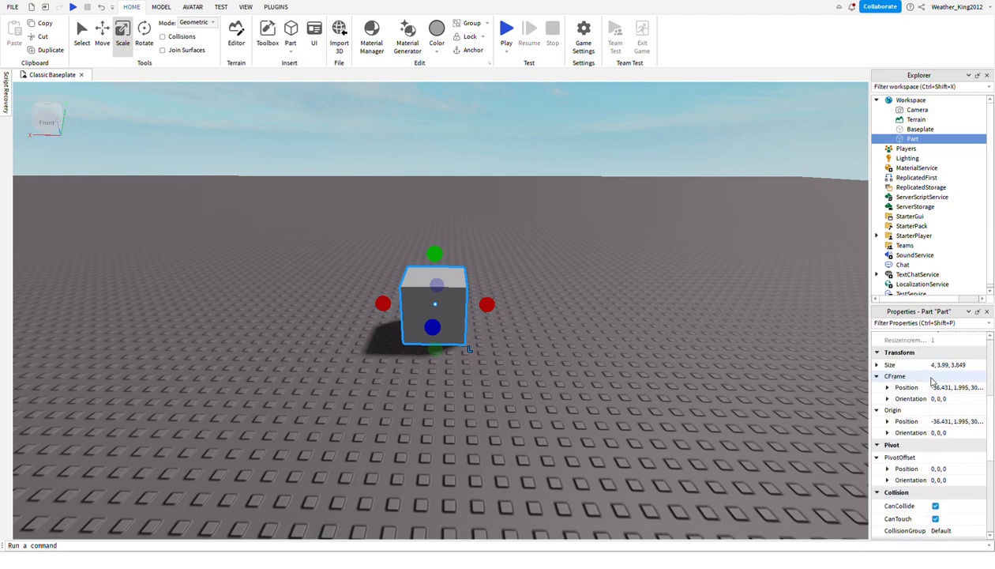
# Set the block's Transparency to 0.6 and view the see-through block from another side.
pyautogui.click(945, 386)
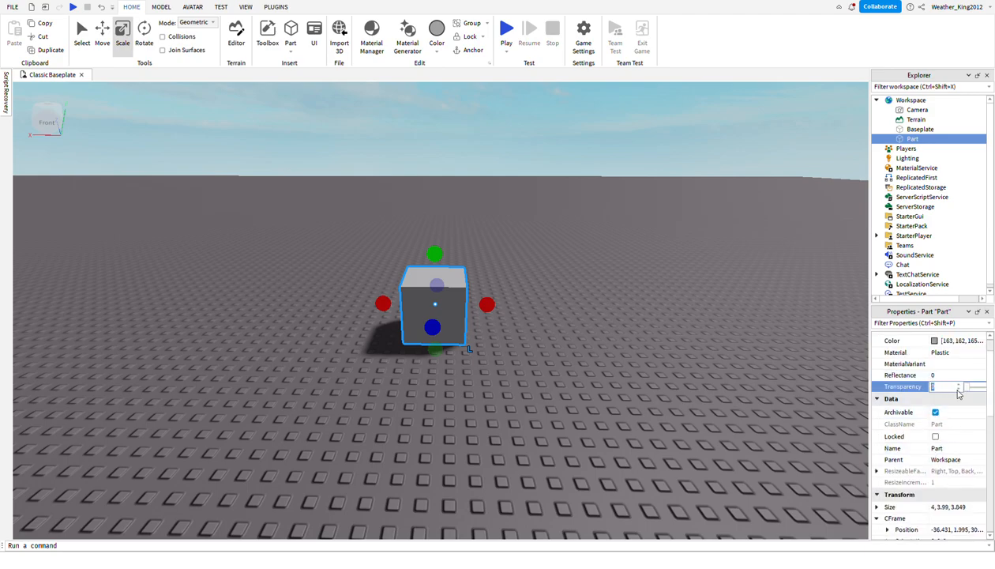
pyautogui.moveTo(970, 392); pyautogui.dragTo(980, 396)
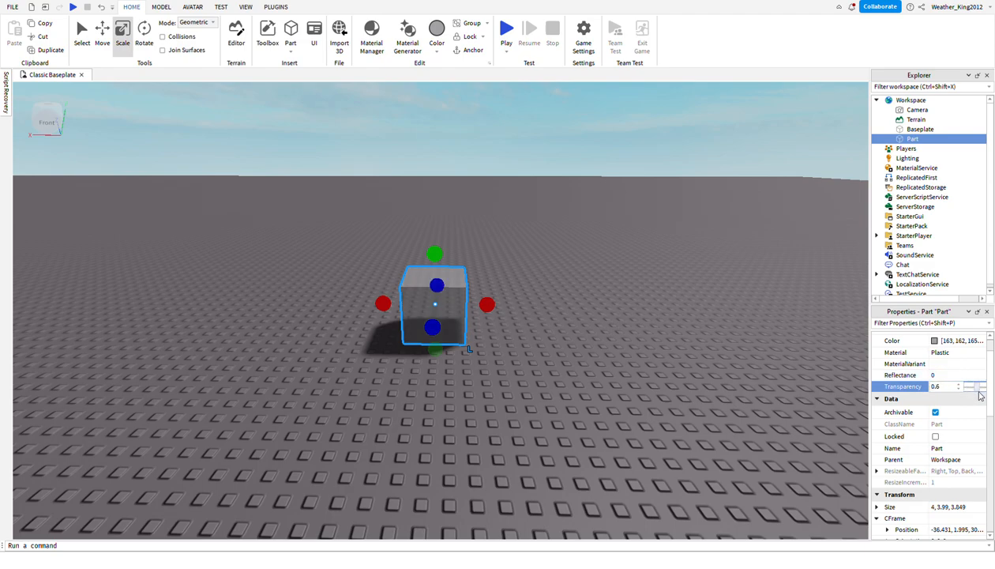
pyautogui.click(675, 378)
pyautogui.press('d')
pyautogui.moveTo(675, 378); pyautogui.dragTo(514, 391, button='right')
pyautogui.click(514, 391)
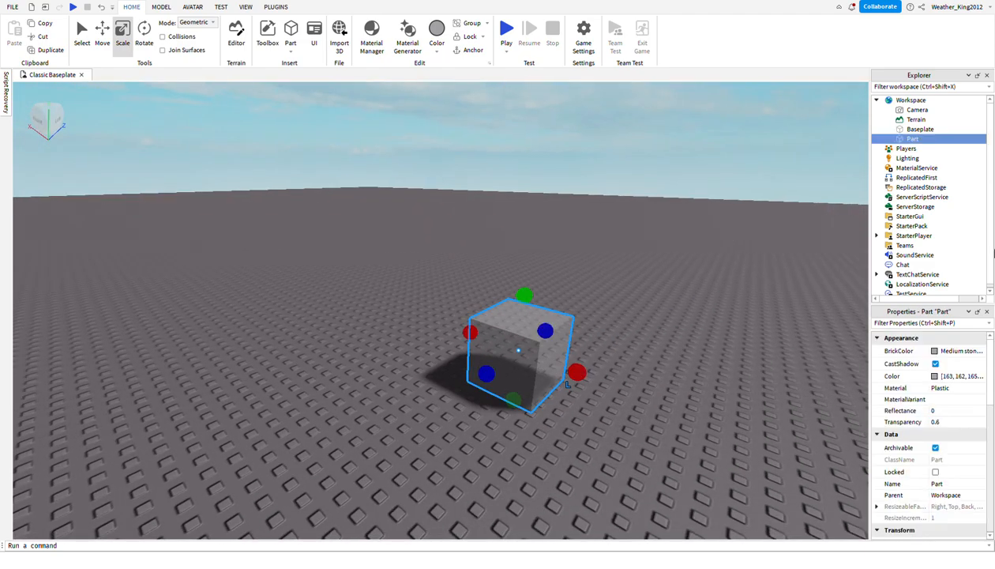
# Try other colours on the block through BrickColor and Color, and settle on the green Color [45, 128, 0].
pyautogui.click(935, 350)
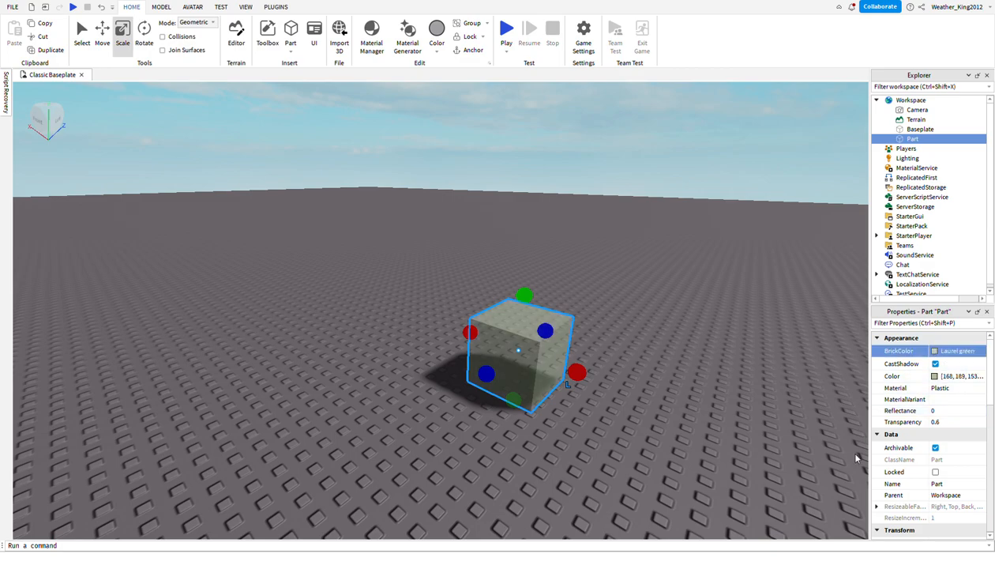
pyautogui.click(818, 398)
pyautogui.click(937, 379)
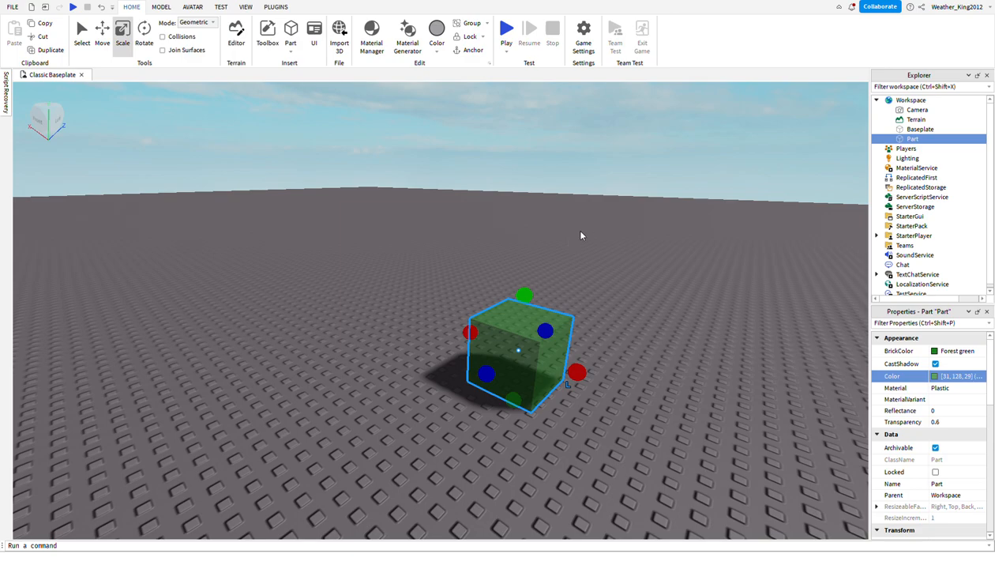
pyautogui.moveTo(565, 275); pyautogui.dragTo(586, 282)
pyautogui.moveTo(672, 435); pyautogui.dragTo(966, 384, button='right')
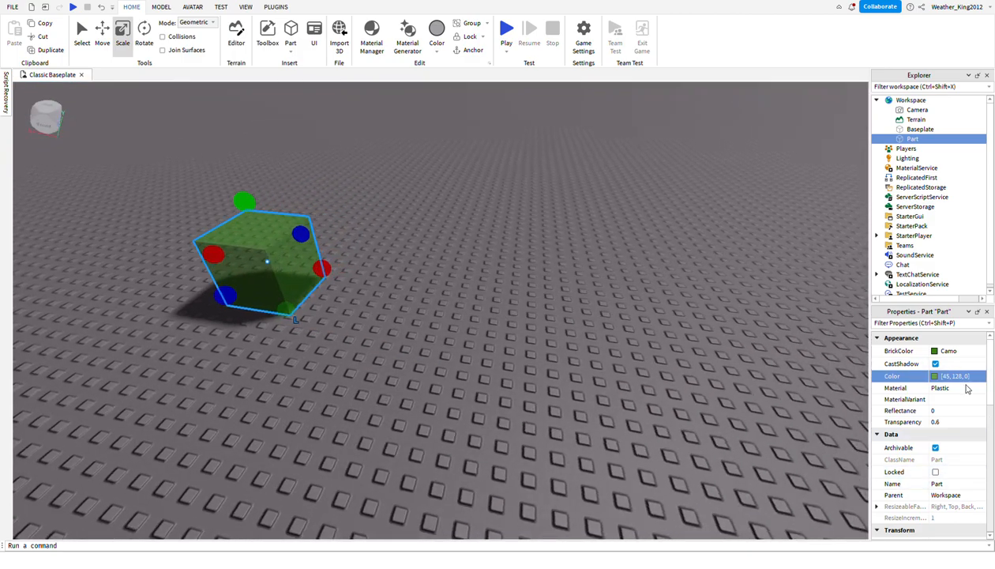
# Try adjusting the block's Reflectance and open its MaterialVariant setting.
pyautogui.click(948, 411)
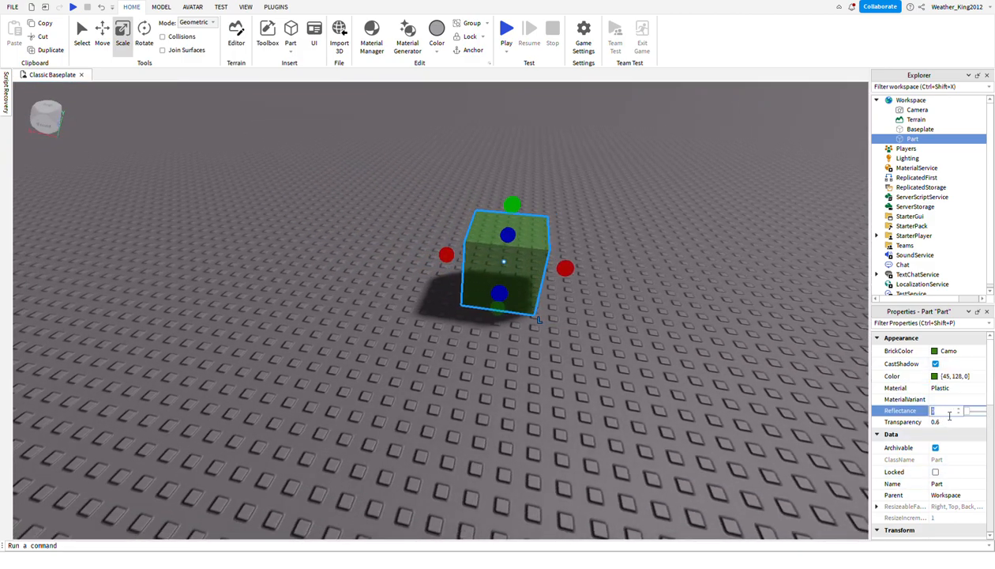
pyautogui.moveTo(966, 416); pyautogui.dragTo(904, 438)
pyautogui.click(911, 400)
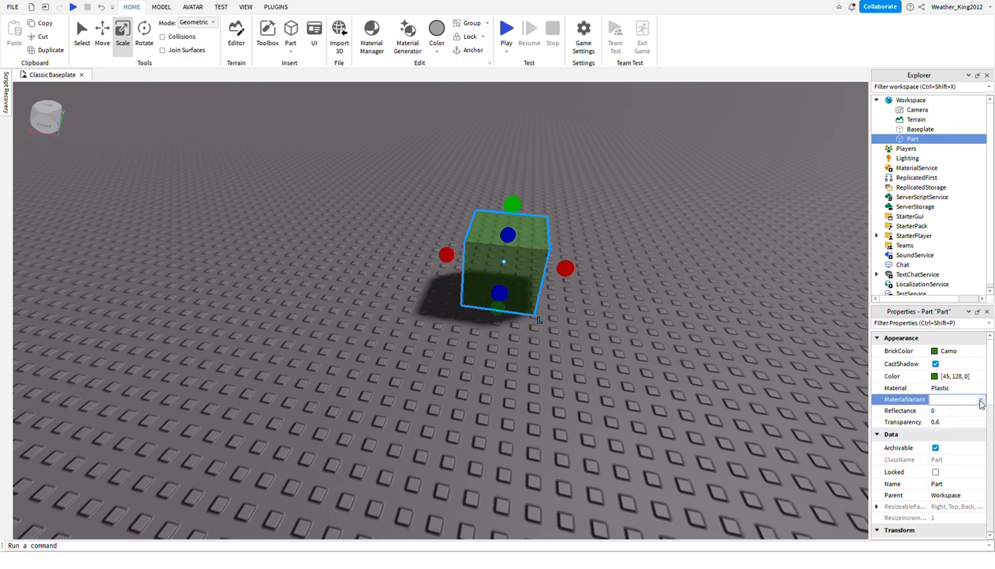
# Set the block's Material to Asphalt and examine its surface up close.
pyautogui.click(943, 390)
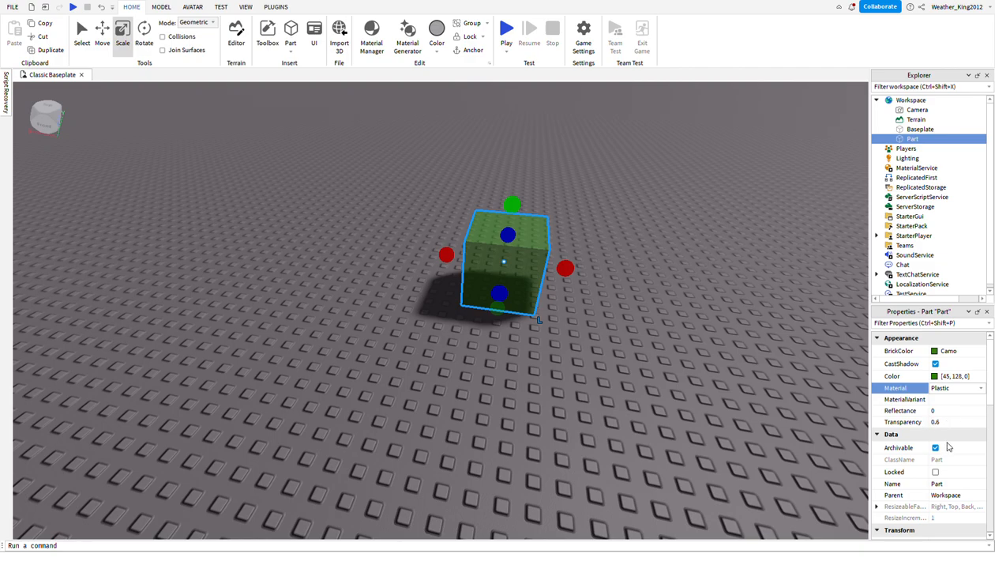
pyautogui.click(945, 399)
pyautogui.click(503, 460)
pyautogui.moveTo(520, 456)
pyautogui.mouseDown(button='right')
pyautogui.moveTo(549, 471)
pyautogui.moveTo(527, 457)
pyautogui.mouseUp(button='right')
pyautogui.press('w')
pyautogui.scroll(4, 542, 469)
pyautogui.scroll(-4, 526, 455)
pyautogui.scroll(-3, 549, 470)
pyautogui.scroll(3, 527, 457)
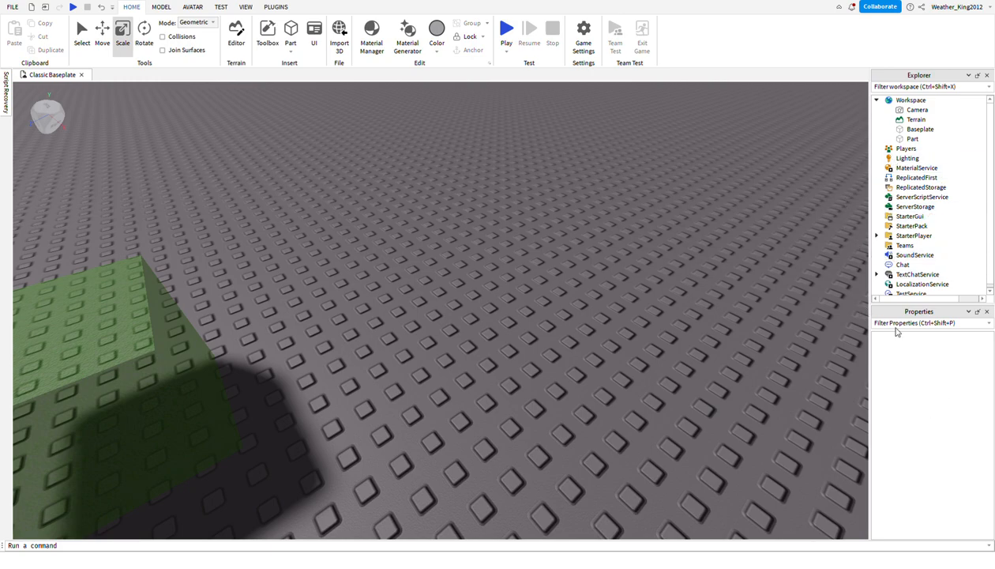
# Turn on the Locked property of the block, clear its selection and test it in the viewport.
pyautogui.click(190, 332)
pyautogui.scroll(-2, 935, 474)
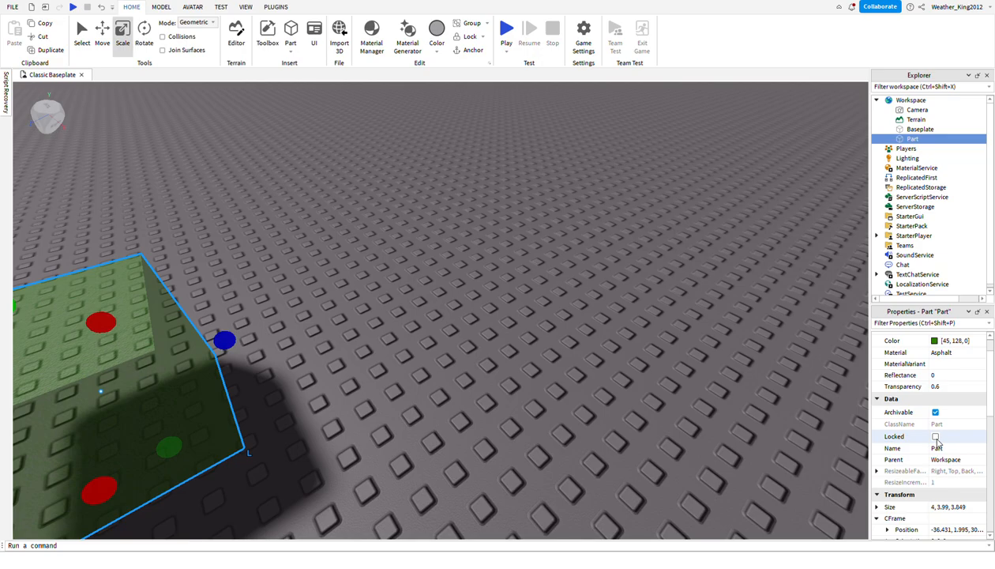
pyautogui.click(269, 431)
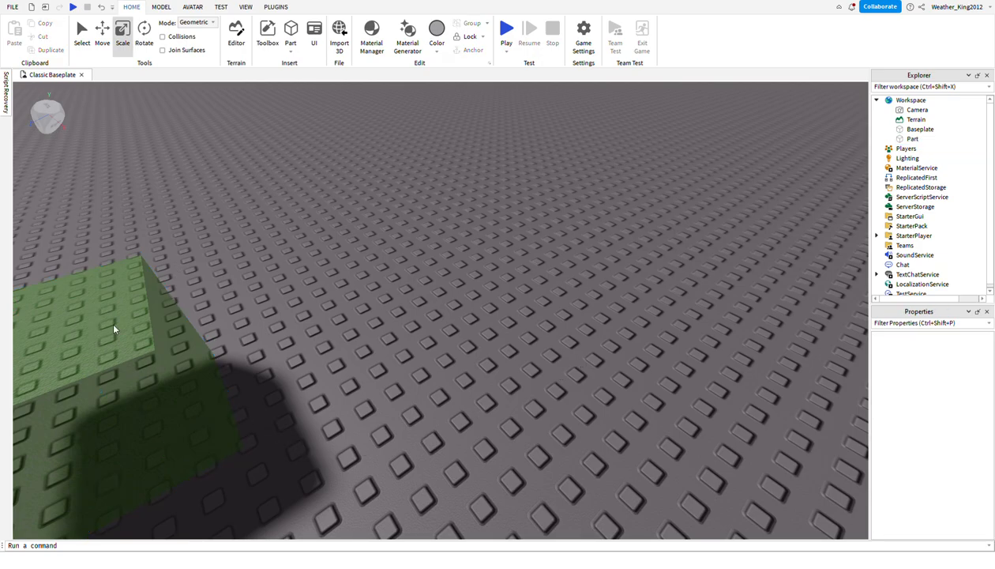
pyautogui.moveTo(72, 302); pyautogui.dragTo(527, 237, button='right')
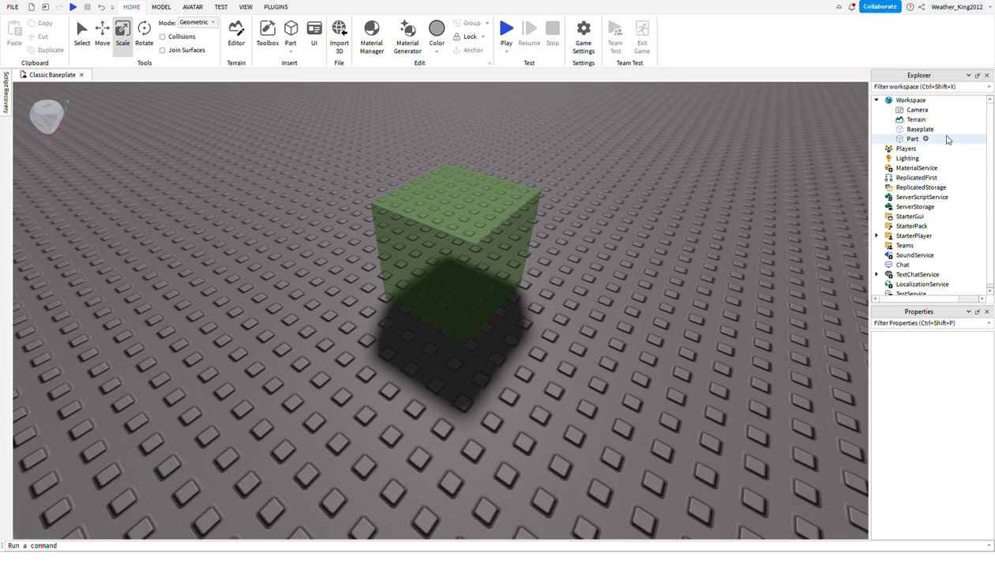
# Select the locked part in the hierarchy, turn off Locked and rename it CUBE.
pyautogui.click(912, 138)
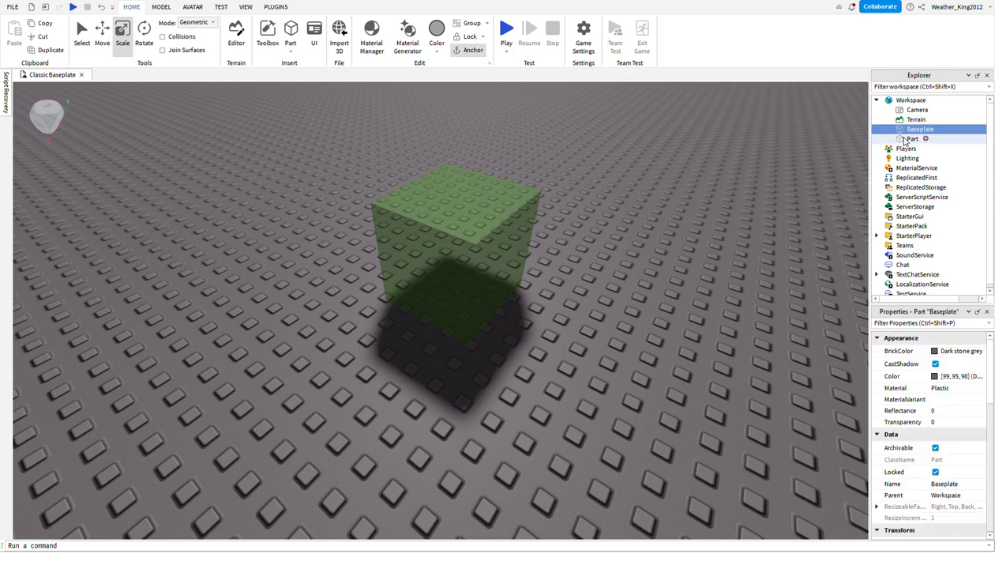
pyautogui.click(935, 472)
pyautogui.click(948, 484)
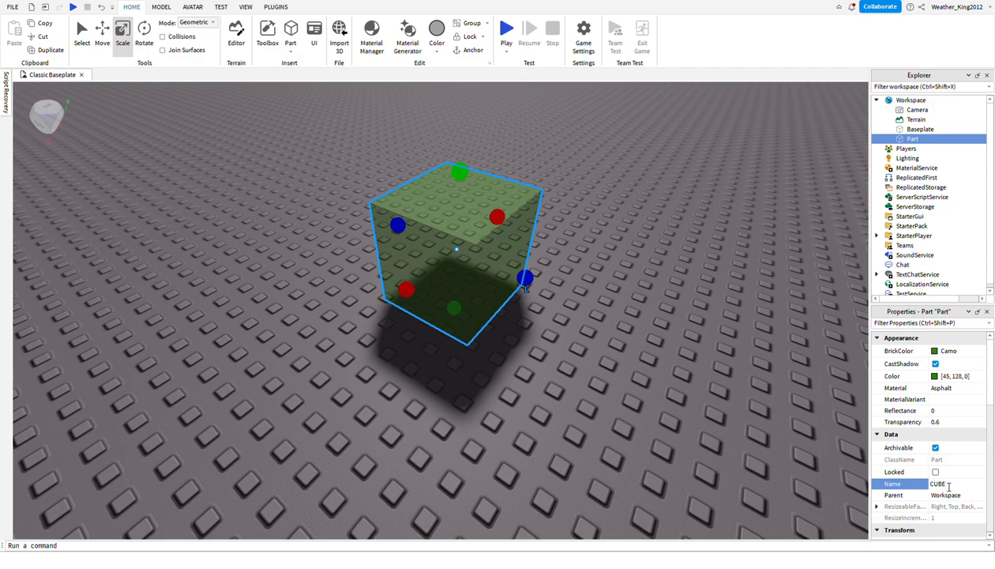
# Try to set the cube's Size to the single value 100.
pyautogui.scroll(-2, 949, 487)
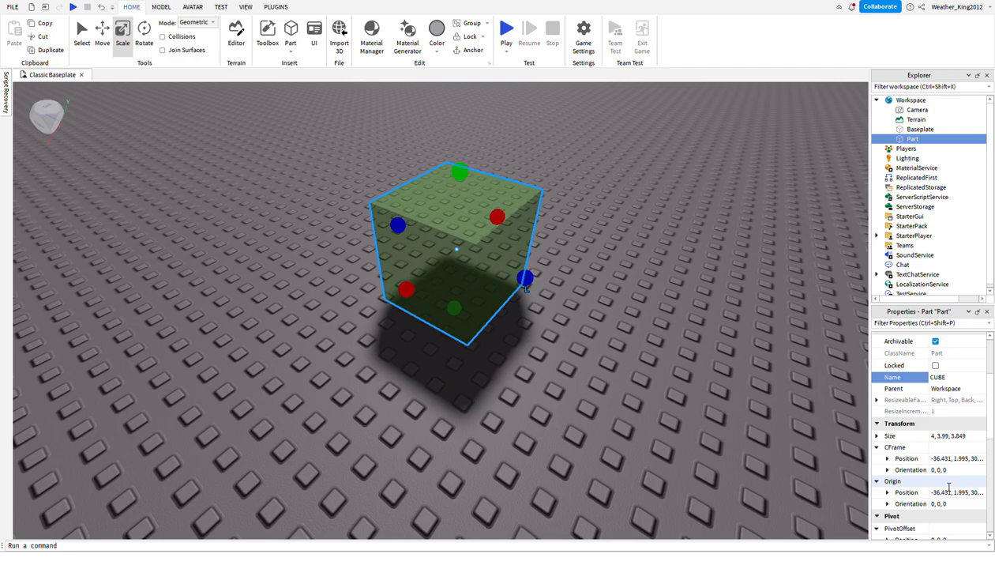
pyautogui.click(970, 437)
pyautogui.press('BackSpace')
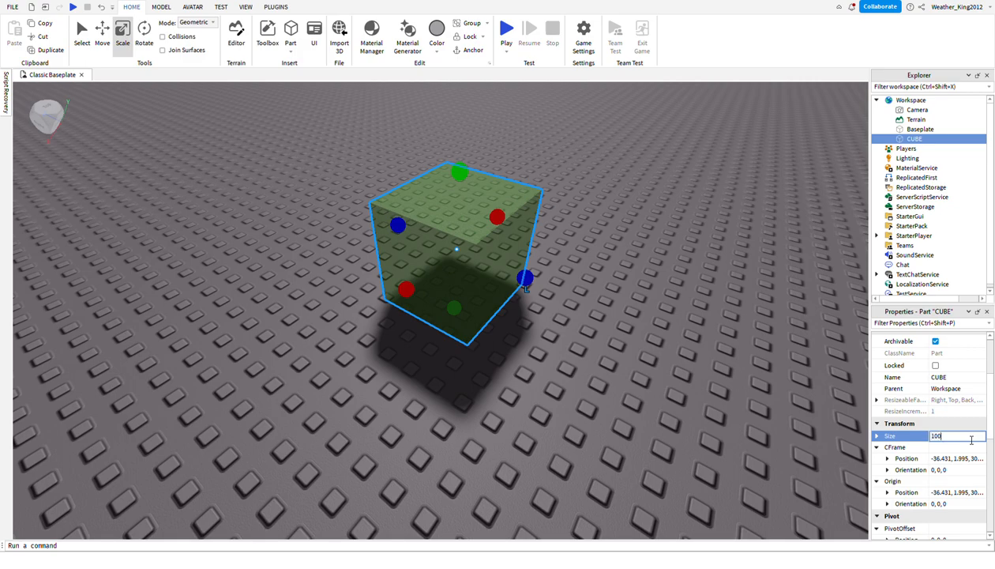
pyautogui.press('Return')
pyautogui.click(745, 445)
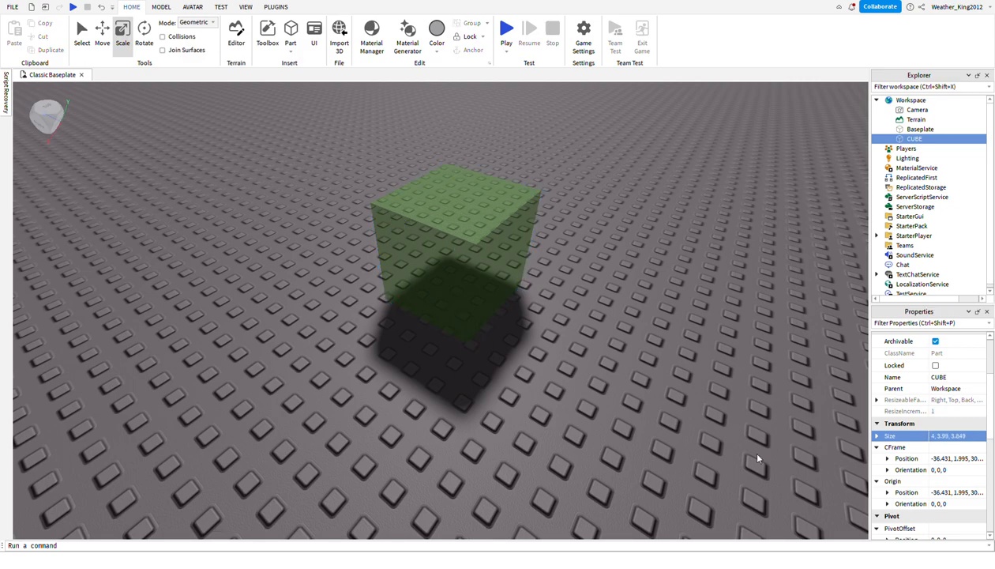
# Reselect the cube and look through its Transform, Pivot and Collision properties.
pyautogui.scroll(-5, 745, 446)
pyautogui.click(460, 306)
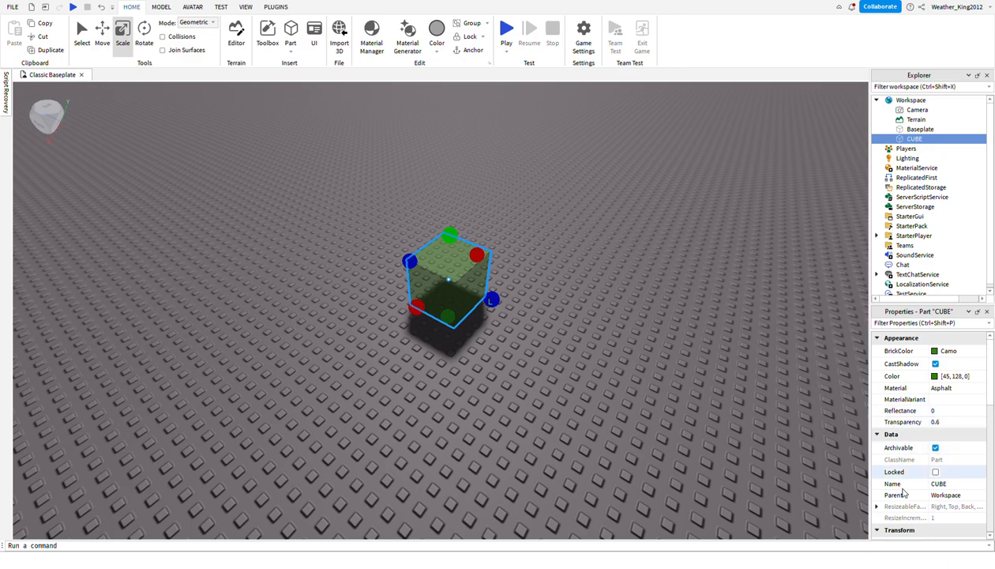
pyautogui.scroll(-3, 911, 486)
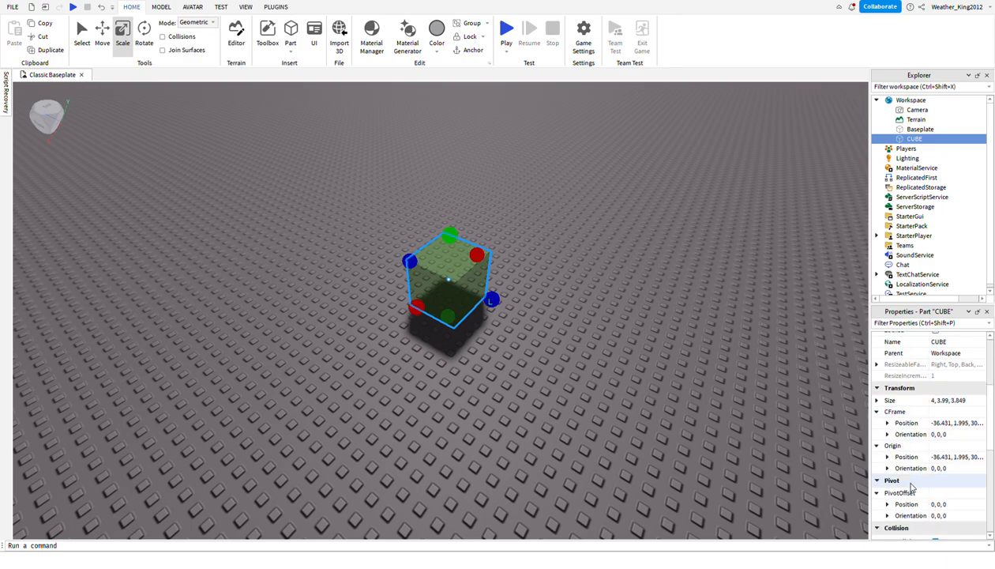
pyautogui.scroll(2, 910, 486)
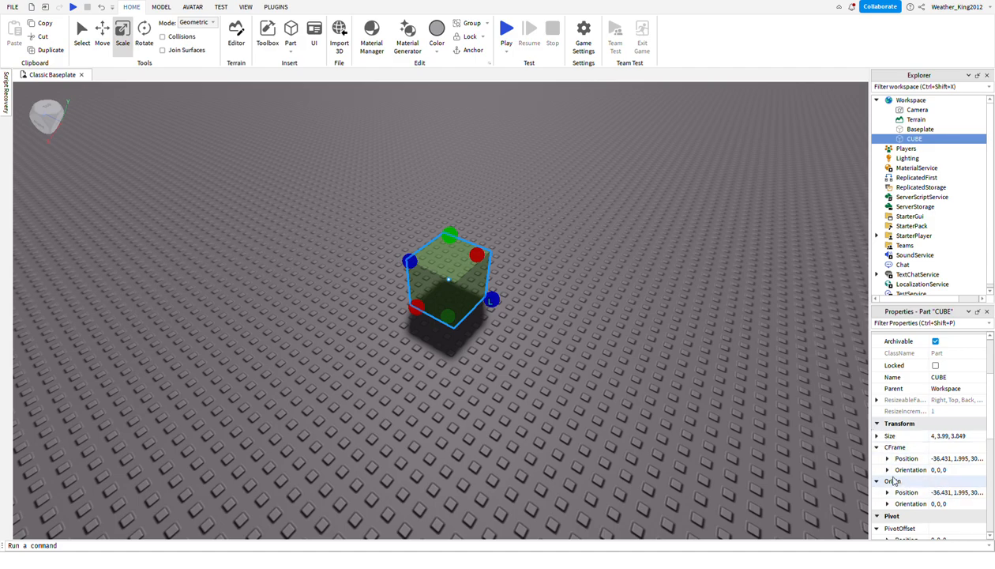
pyautogui.scroll(-3, 940, 513)
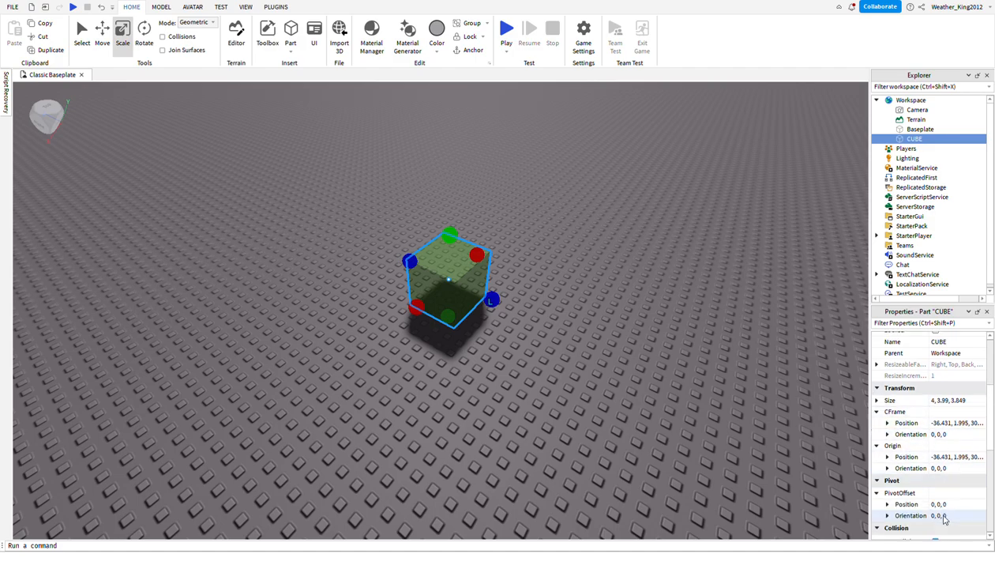
pyautogui.scroll(-1, 945, 519)
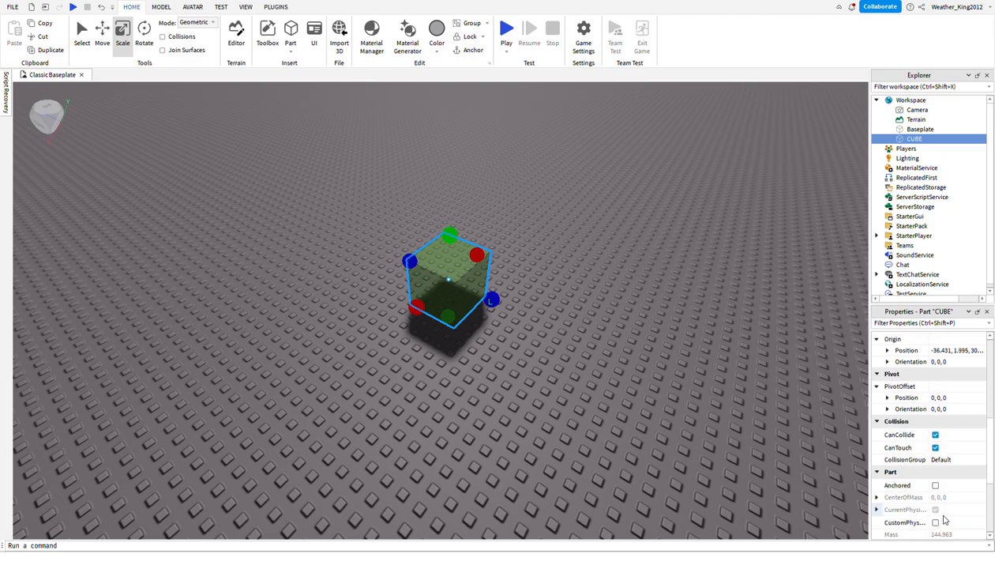
# Toggle the cube's collision options so that CanCollide and CanTouch are off and CanQuery is on.
pyautogui.click(936, 435)
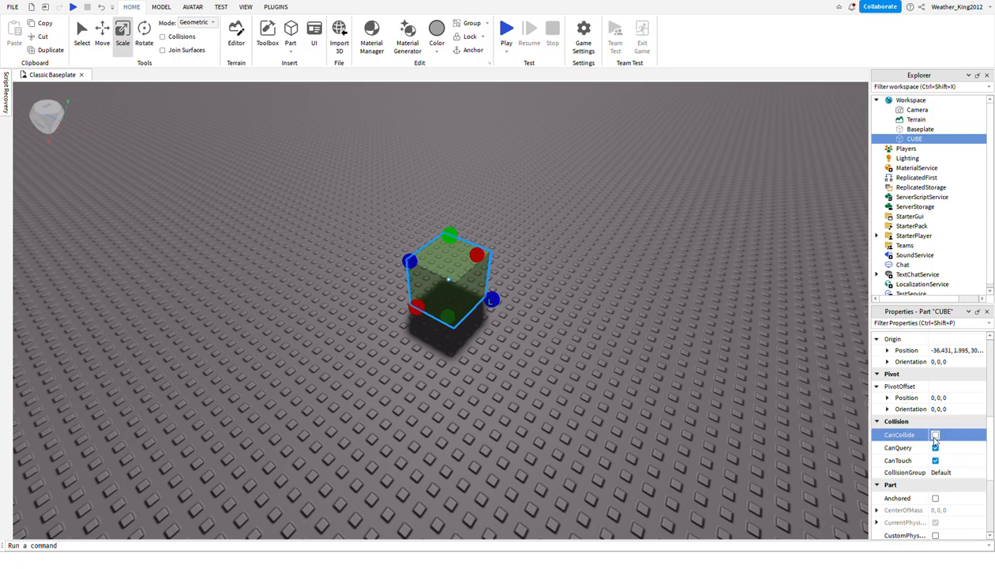
pyautogui.click(936, 448)
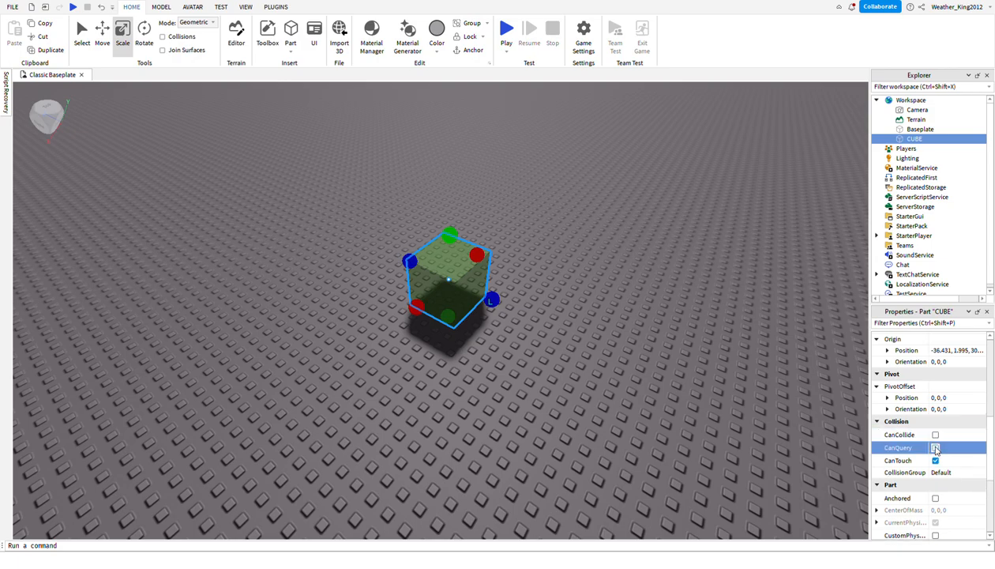
pyautogui.click(936, 435)
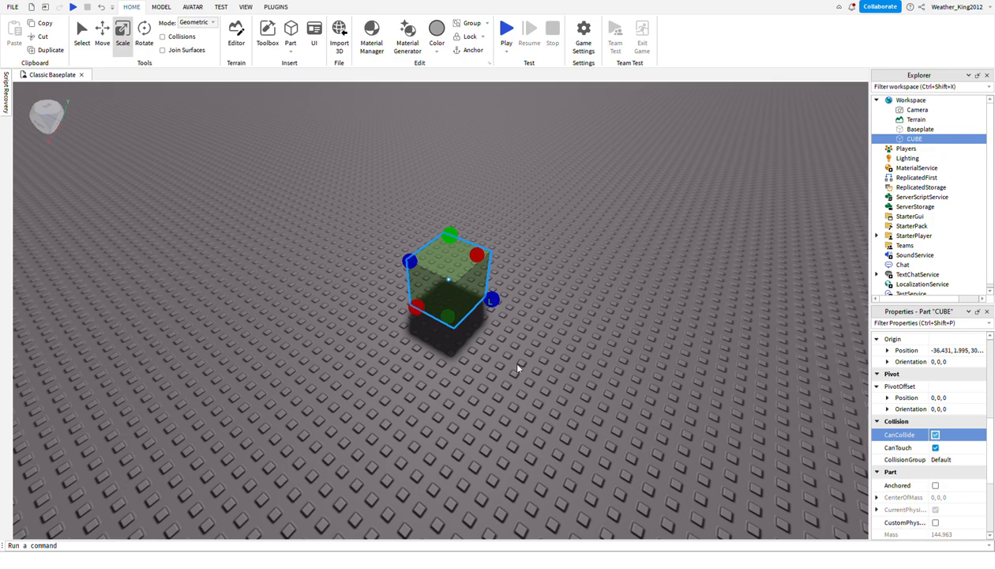
pyautogui.click(936, 435)
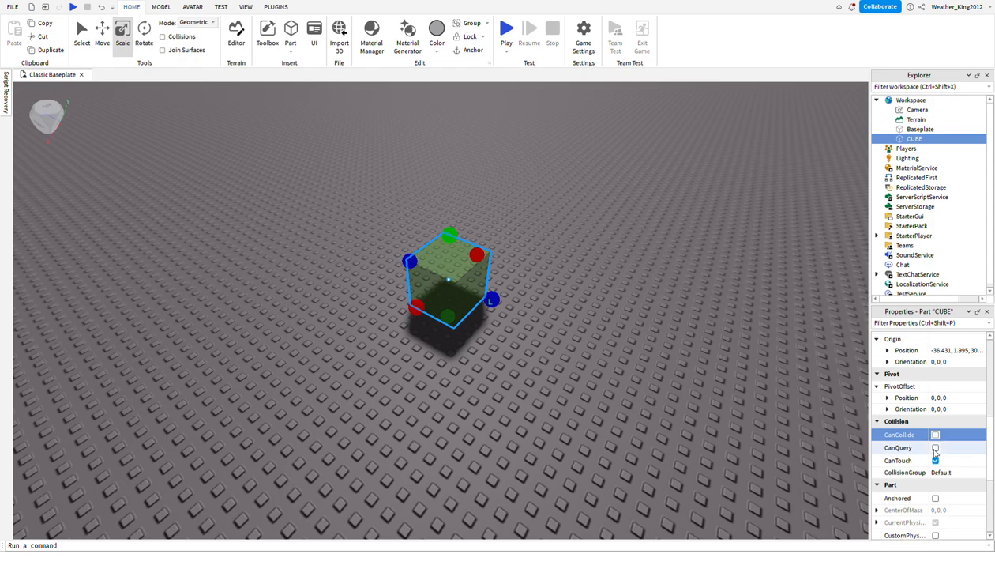
pyautogui.click(936, 448)
pyautogui.click(912, 459)
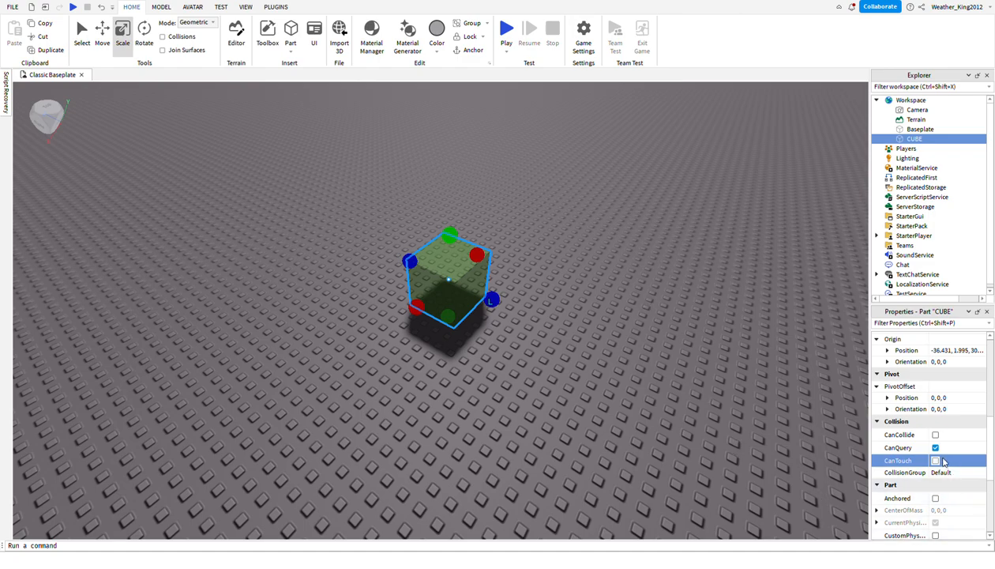
# Clear the cube's selection and view it from another angle and at different distances.
pyautogui.click(395, 336)
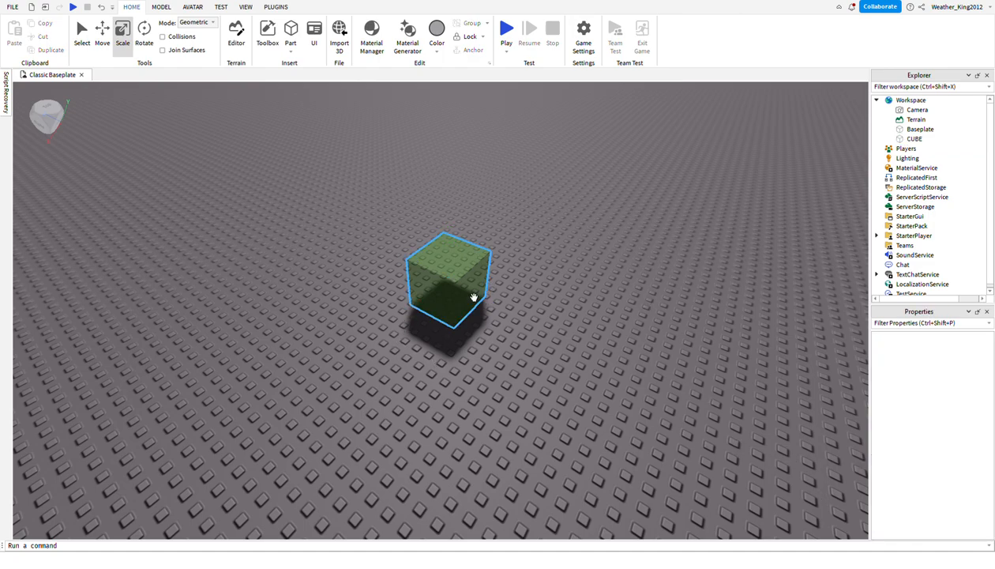
pyautogui.moveTo(509, 400)
pyautogui.mouseDown(button='right')
pyautogui.moveTo(526, 409)
pyautogui.moveTo(509, 398)
pyautogui.mouseUp(button='right')
pyautogui.scroll(3, 525, 426)
pyautogui.scroll(-4, 510, 398)
pyautogui.scroll(6, 510, 398)
pyautogui.scroll(-6, 509, 398)
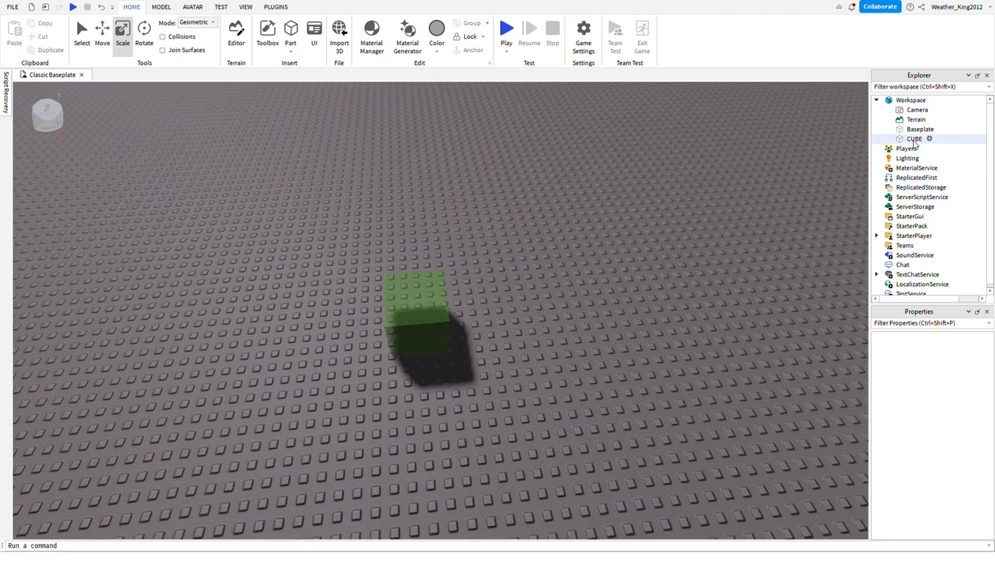
# Select the cube in the workspace hierarchy, turn on its Anchored property, and clear the selection.
pyautogui.click(914, 138)
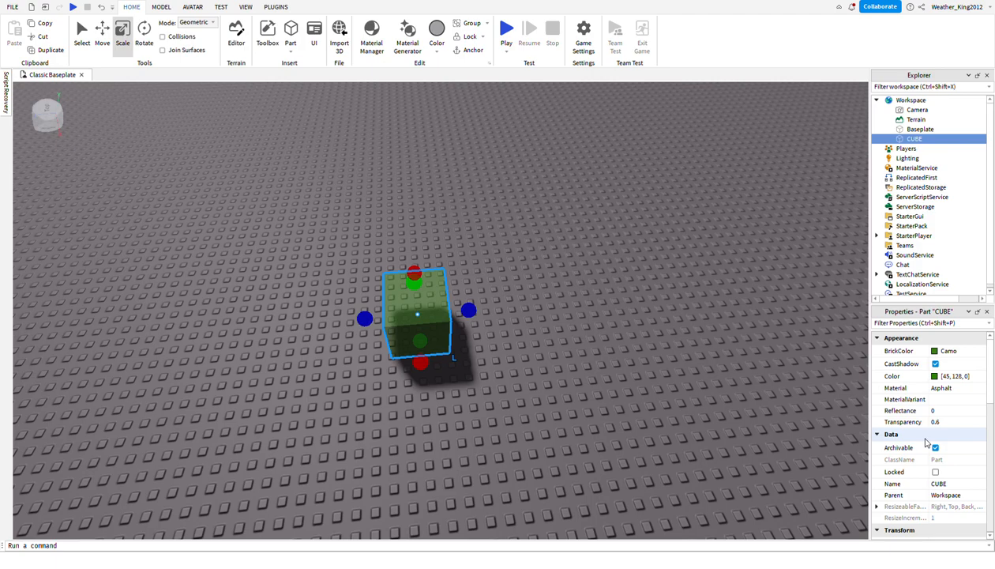
pyautogui.scroll(-8, 919, 469)
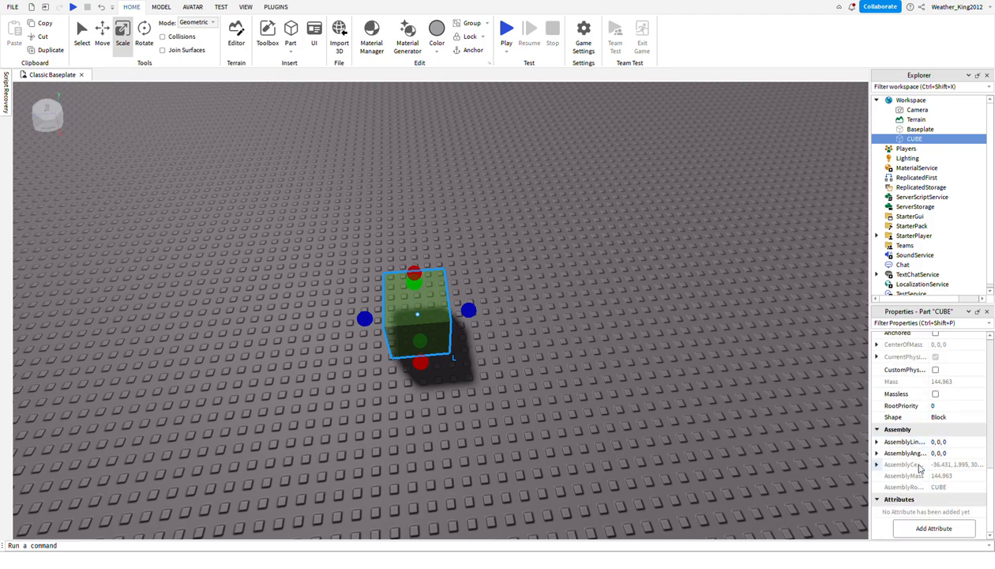
pyautogui.scroll(5, 919, 469)
pyautogui.click(935, 446)
pyautogui.scroll(-5, 936, 446)
pyautogui.scroll(1, 937, 447)
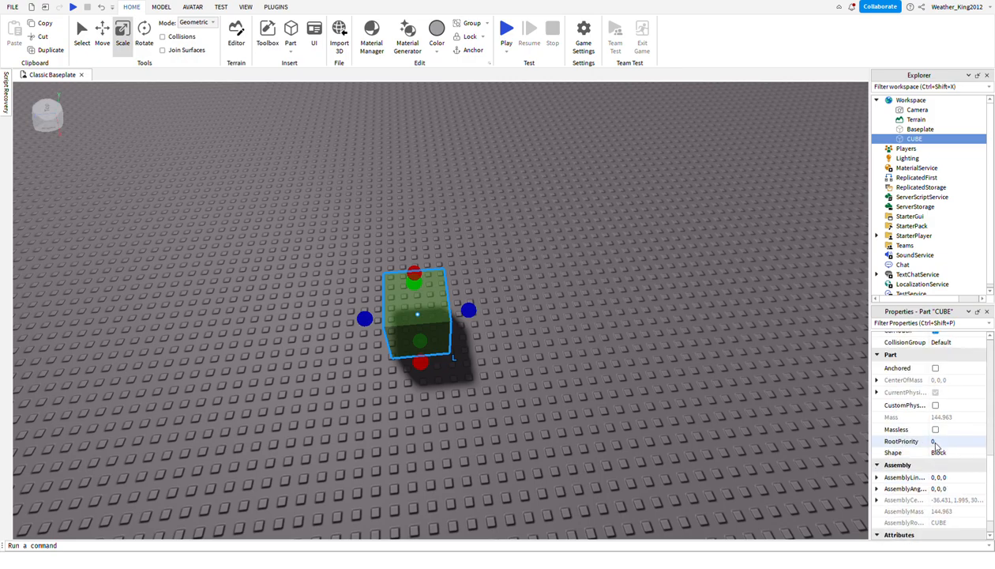
pyautogui.click(935, 368)
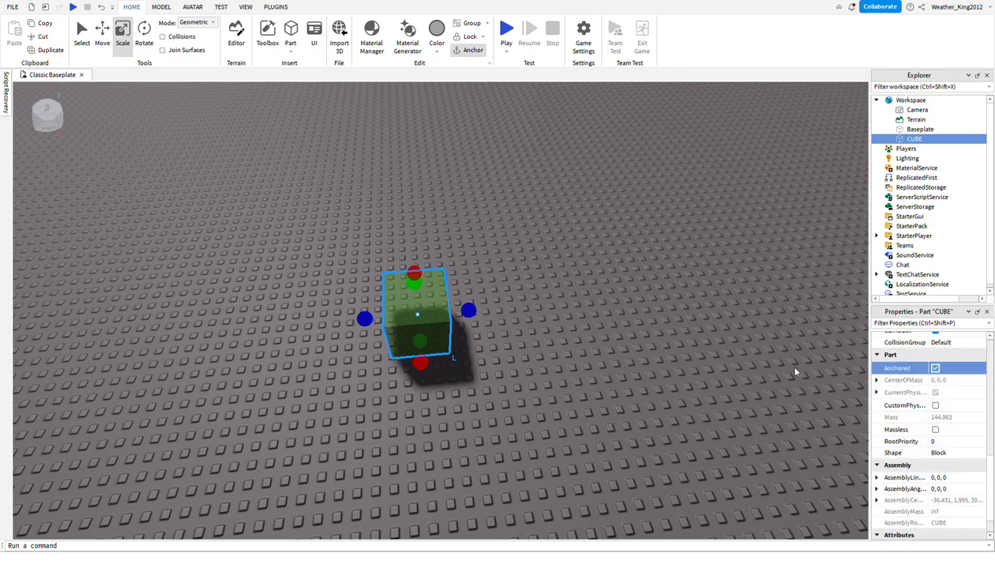
pyautogui.click(774, 373)
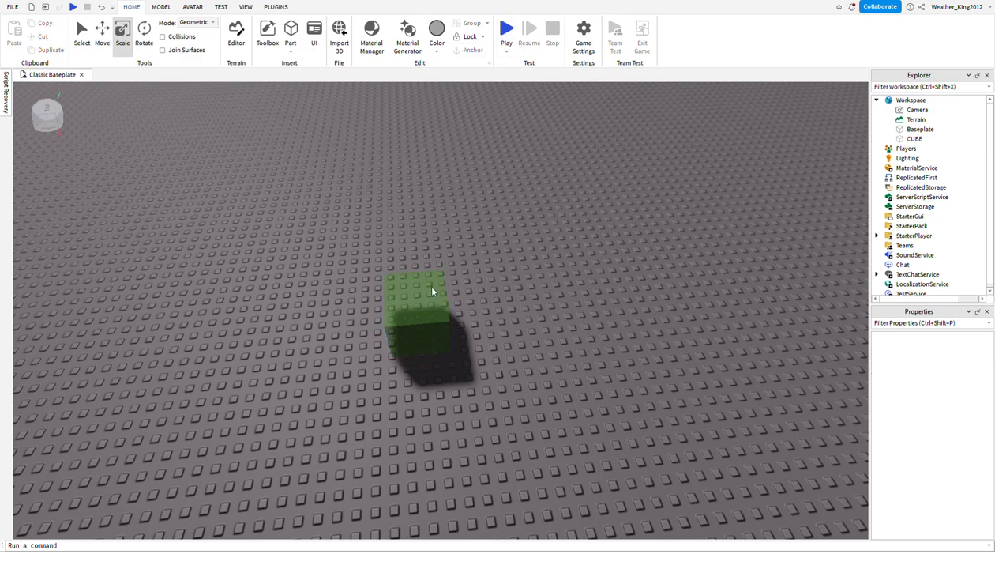
# Try the Ball and Cylinder shapes on the cube, return its Shape to Block, and deselect it.
pyautogui.click(413, 338)
pyautogui.scroll(-1, 959, 422)
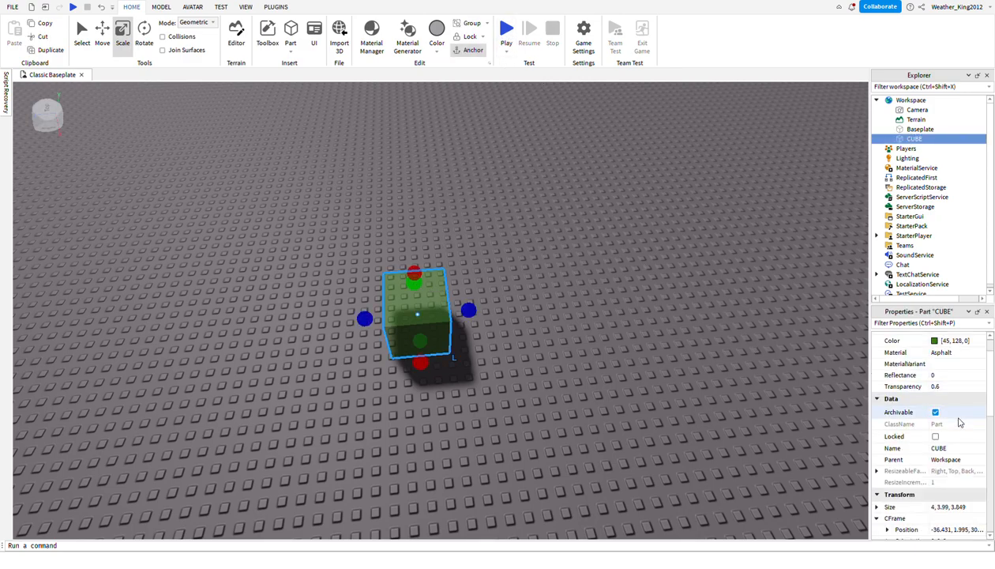
pyautogui.scroll(-7, 936, 437)
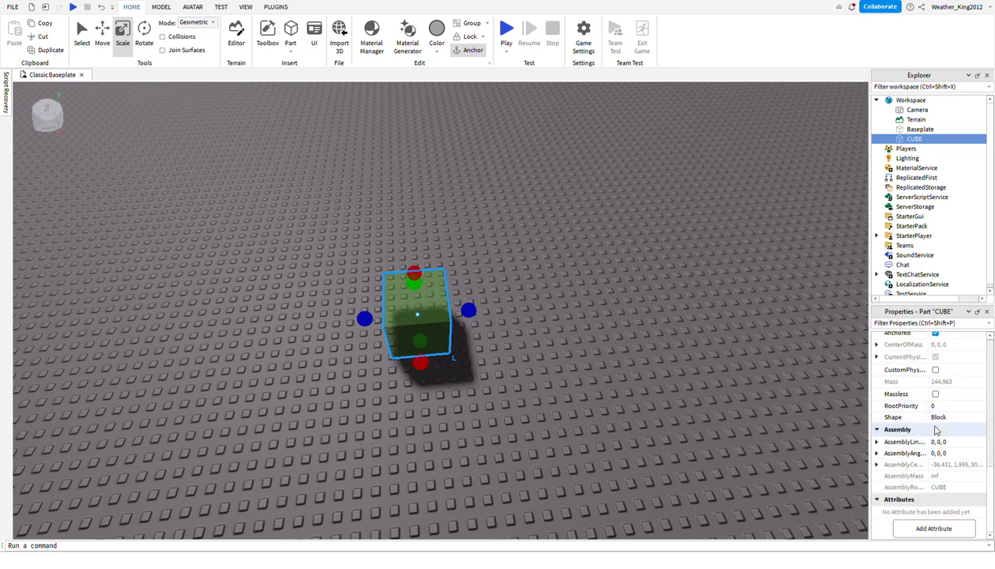
pyautogui.click(944, 417)
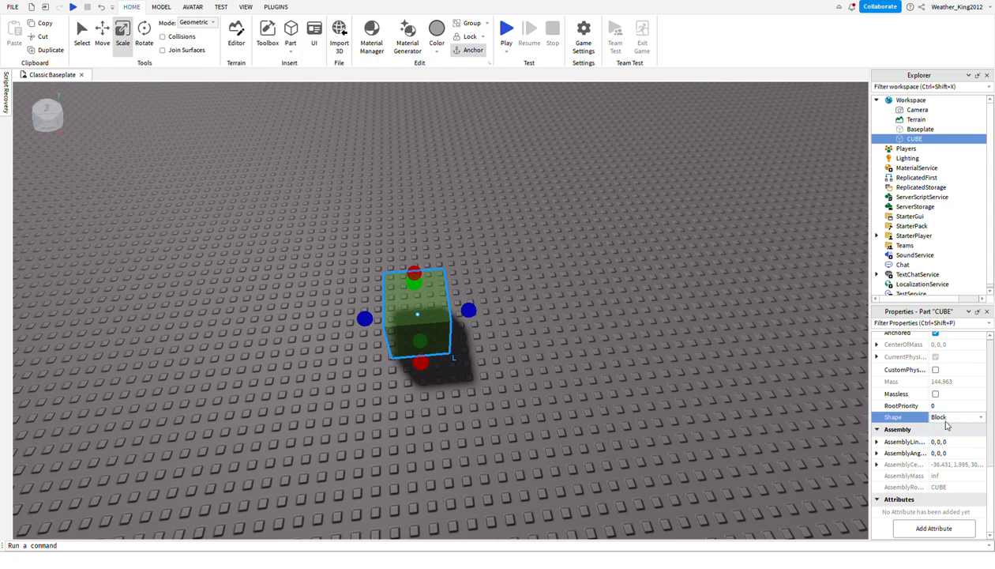
pyautogui.click(946, 432)
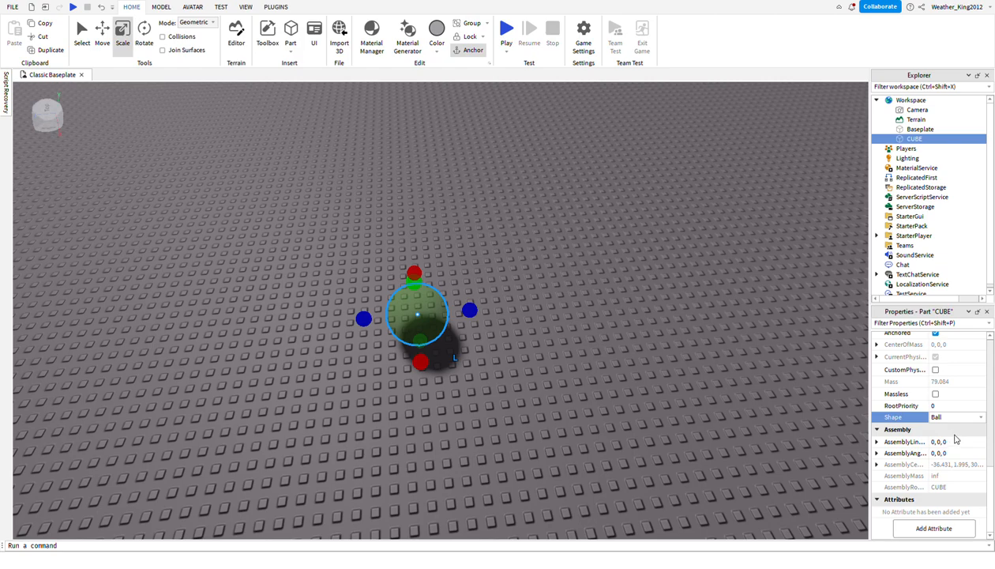
pyautogui.click(953, 446)
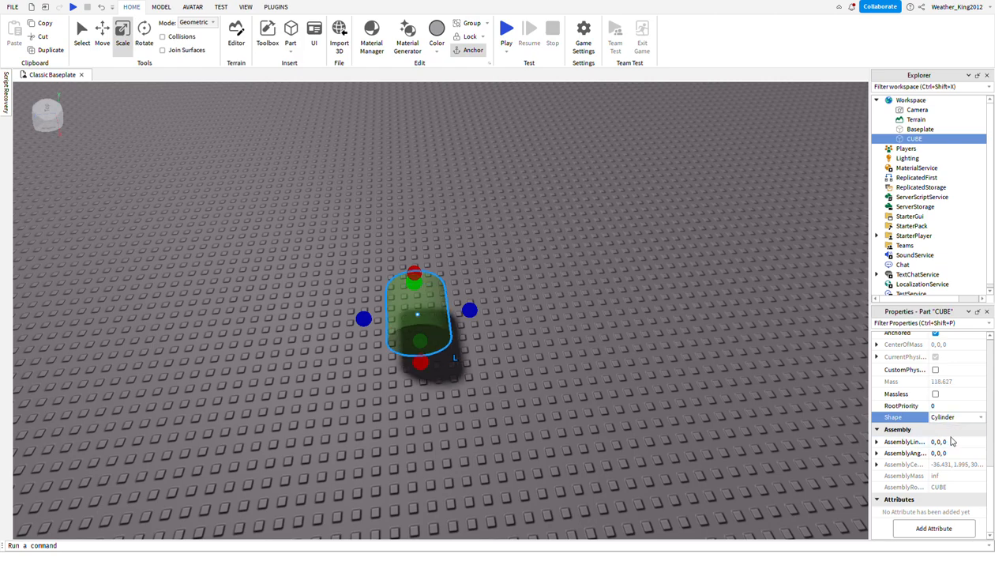
pyautogui.click(947, 432)
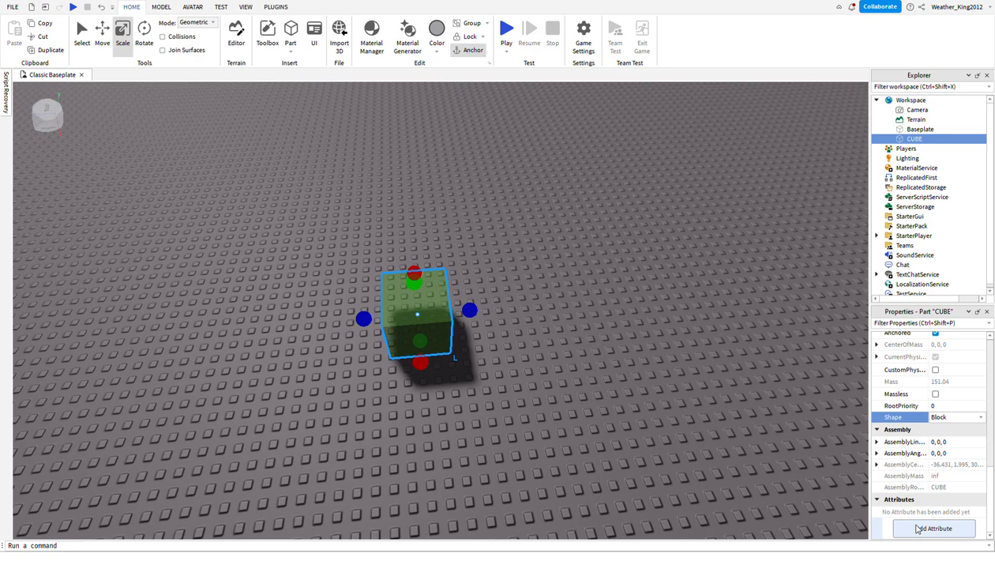
pyautogui.click(498, 502)
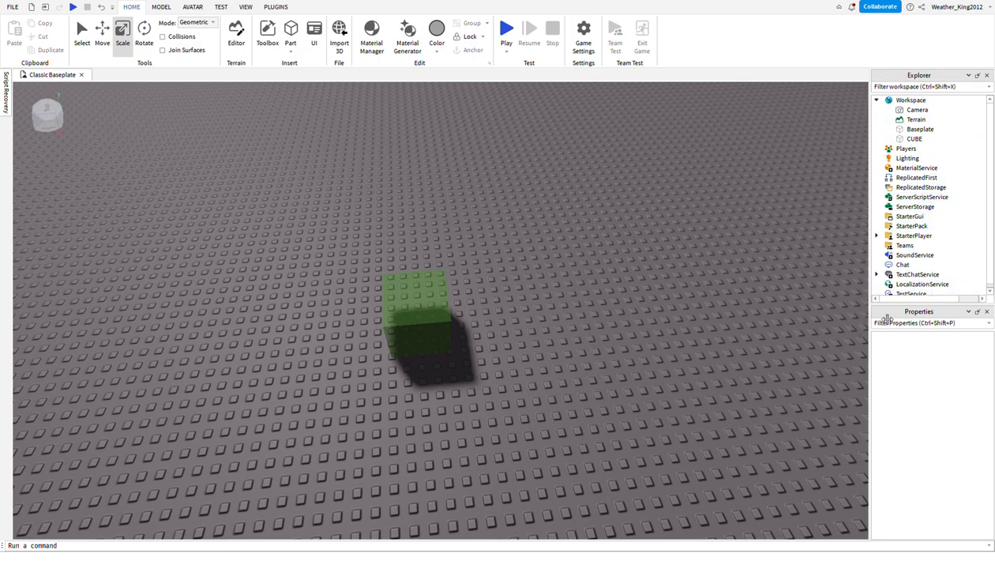
# Narrow the Explorer and Properties area to enlarge the 3D view, and view the cube from a slightly different angle.
pyautogui.moveTo(876, 319); pyautogui.dragTo(954, 338)
pyautogui.moveTo(906, 389)
pyautogui.mouseDown(button='right')
pyautogui.moveTo(926, 402)
pyautogui.moveTo(905, 390)
pyautogui.mouseUp(button='right')
pyautogui.press('s')
pyautogui.press('d')
pyautogui.press('a')
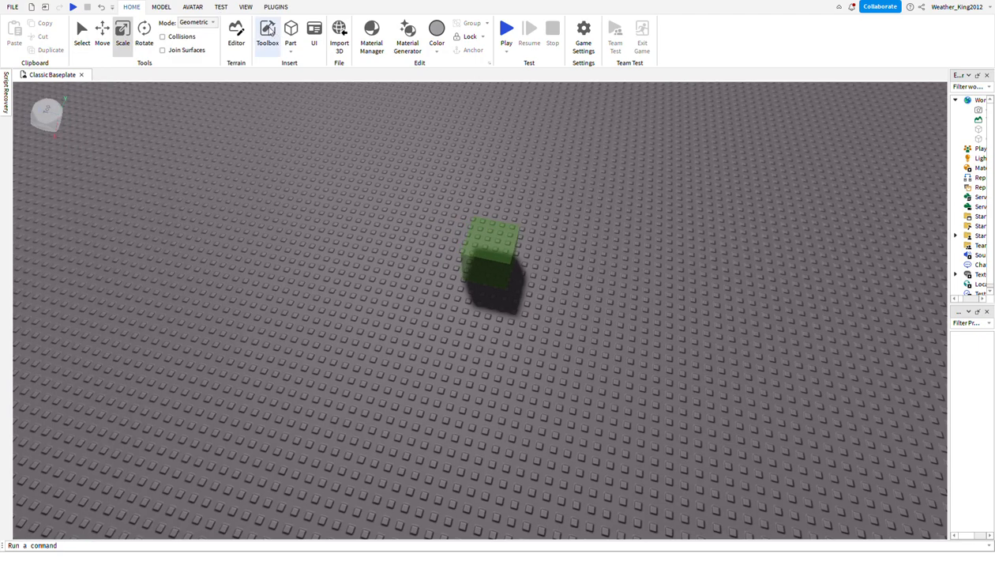
# Open the Toolbox and search its models for "house".
pyautogui.click(267, 32)
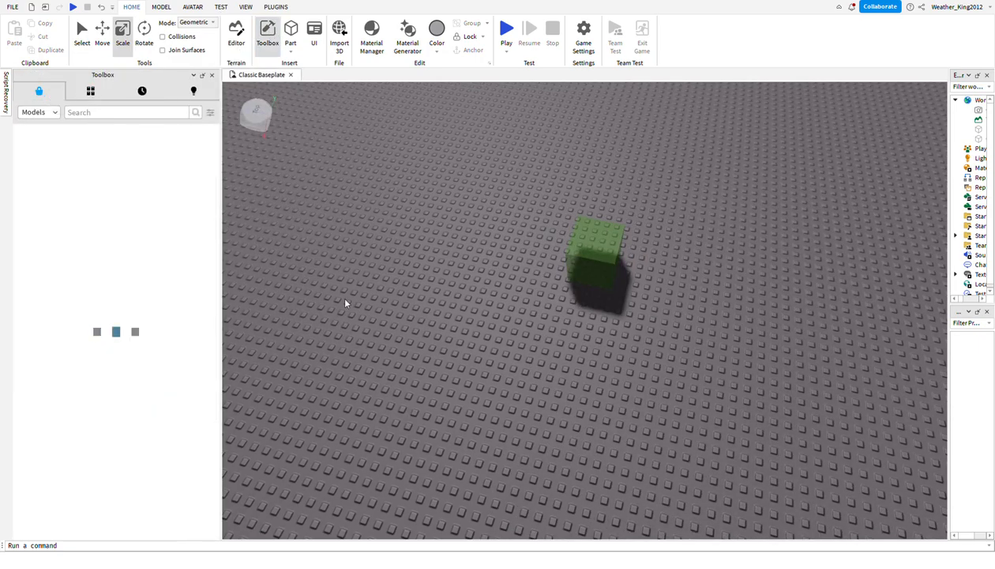
pyautogui.click(106, 113)
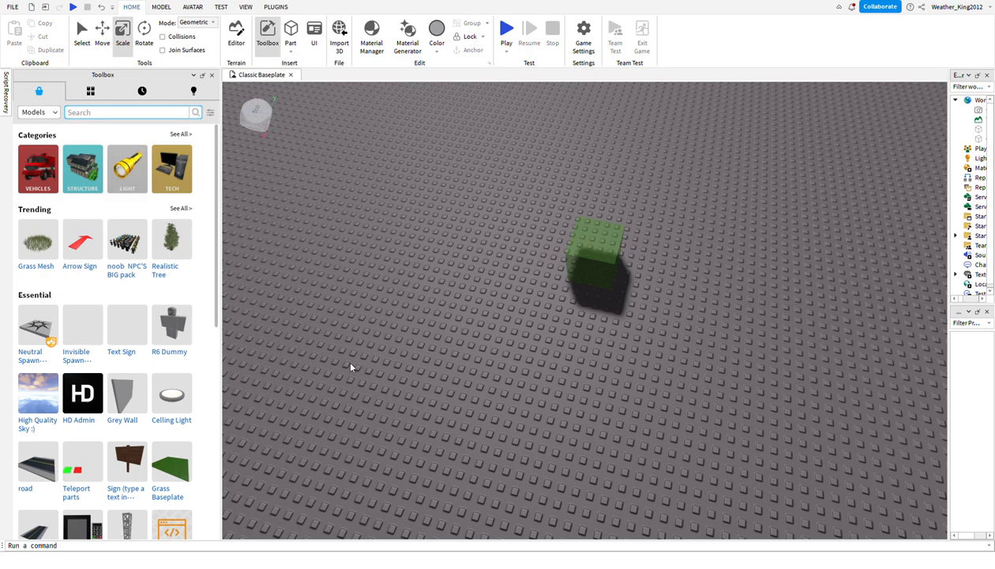
pyautogui.write('house')
pyautogui.press('Return')
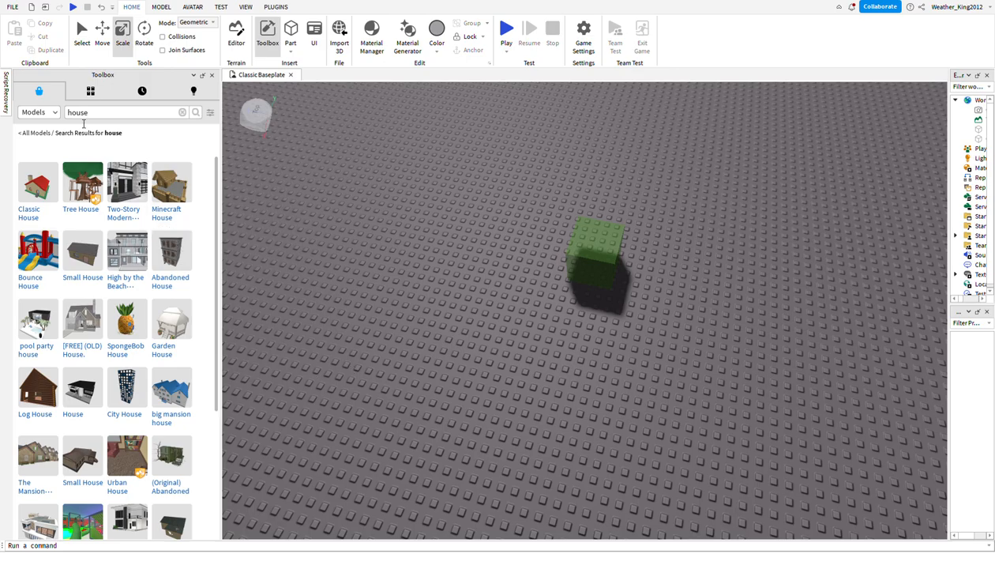
# Insert the Classic House model onto the baseplate near the cube, and widen the Explorer and Properties area.
pyautogui.moveTo(37, 186); pyautogui.dragTo(197, 29)
pyautogui.moveTo(421, 224); pyautogui.dragTo(421, 221, button='right')
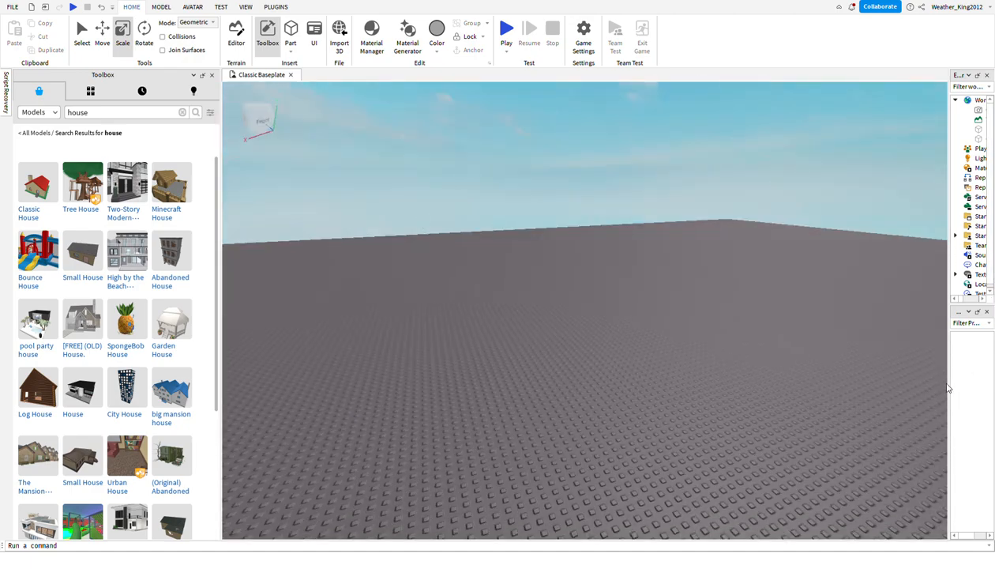
pyautogui.moveTo(955, 394); pyautogui.dragTo(890, 371)
pyautogui.moveTo(38, 180); pyautogui.dragTo(601, 470)
pyautogui.click(661, 508)
pyautogui.moveTo(662, 507); pyautogui.dragTo(659, 507, button='right')
pyautogui.press('s')
pyautogui.click(385, 355)
pyautogui.press('s')
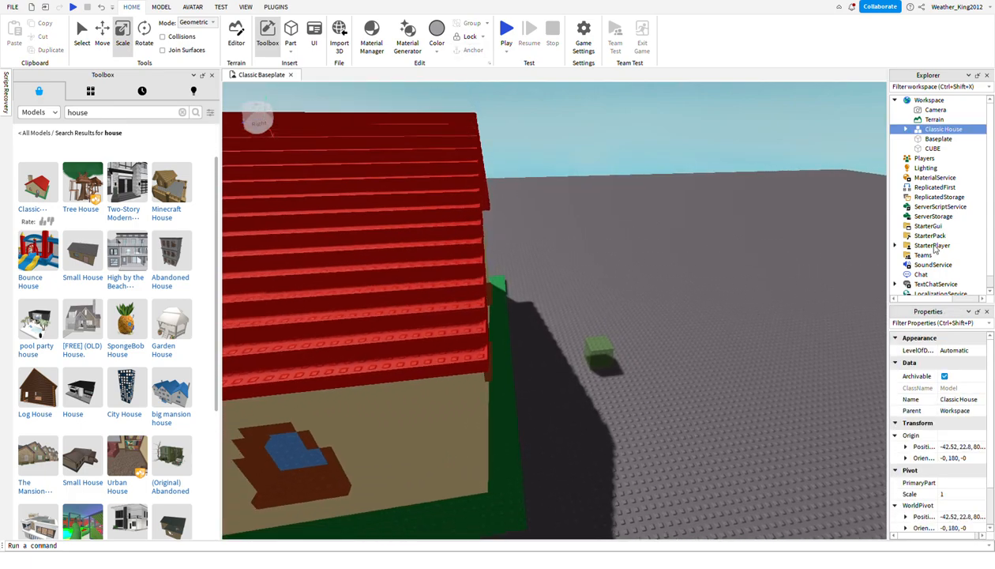
# Expand the Classic House hierarchy down to FirstFloor, look through its models and blocks, and collapse it.
pyautogui.click(905, 113)
pyautogui.press('a')
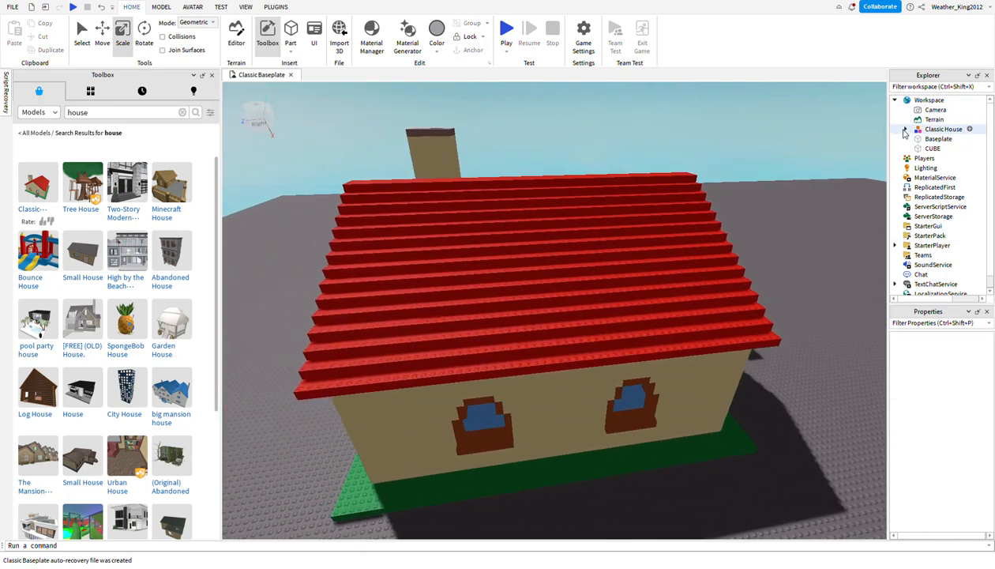
pyautogui.click(906, 128)
pyautogui.click(916, 139)
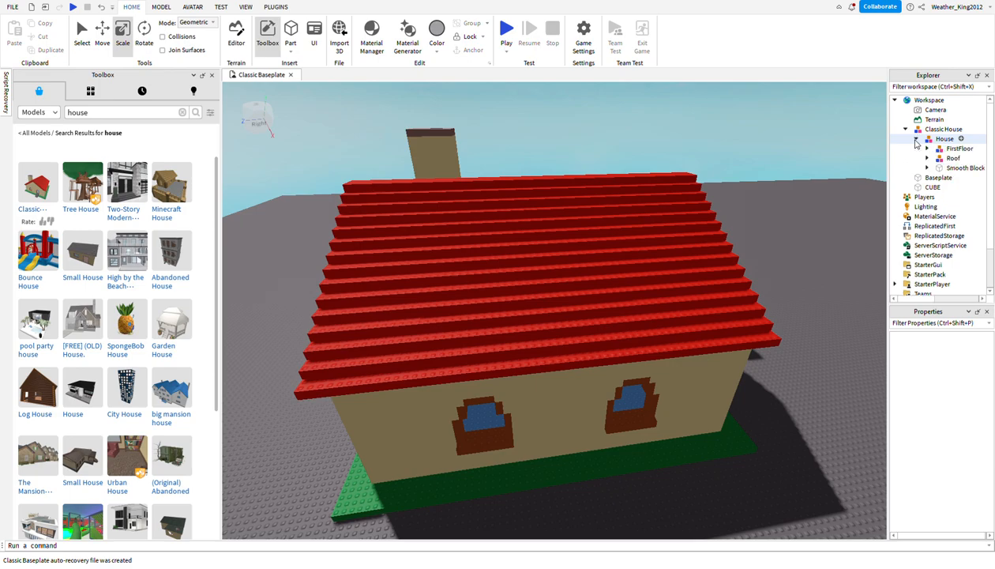
pyautogui.click(927, 148)
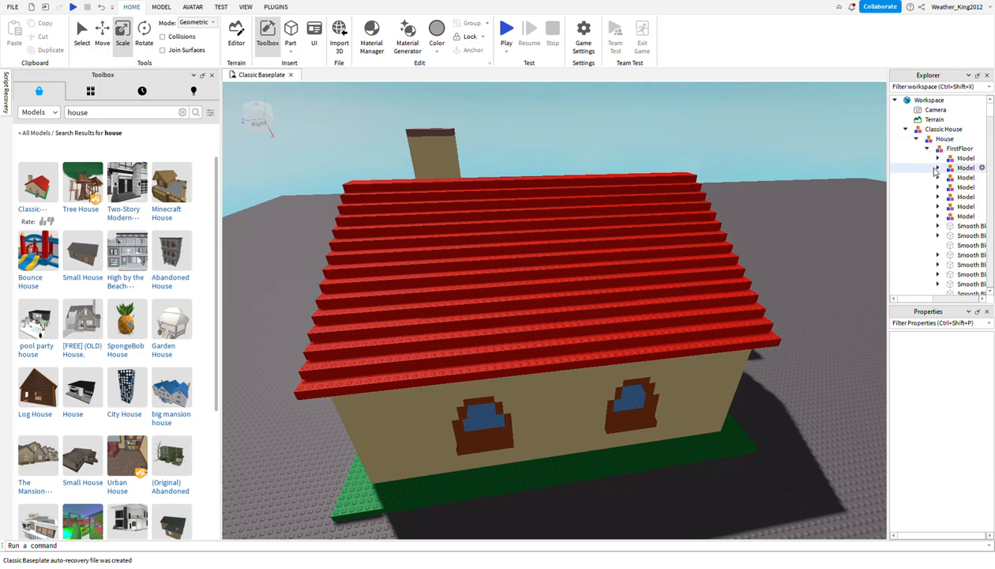
pyautogui.scroll(-5, 935, 171)
pyautogui.scroll(-10, 935, 172)
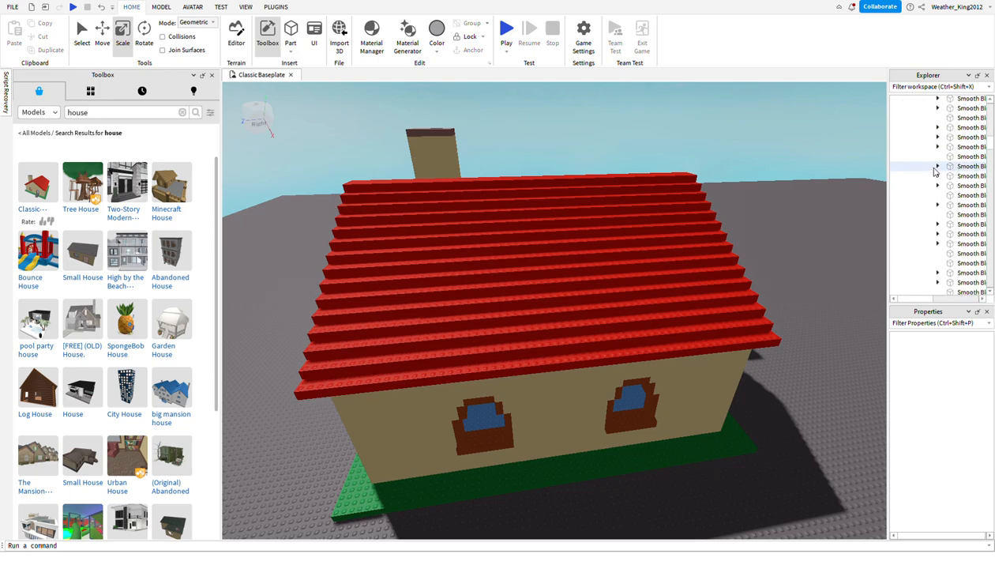
pyautogui.scroll(15, 935, 171)
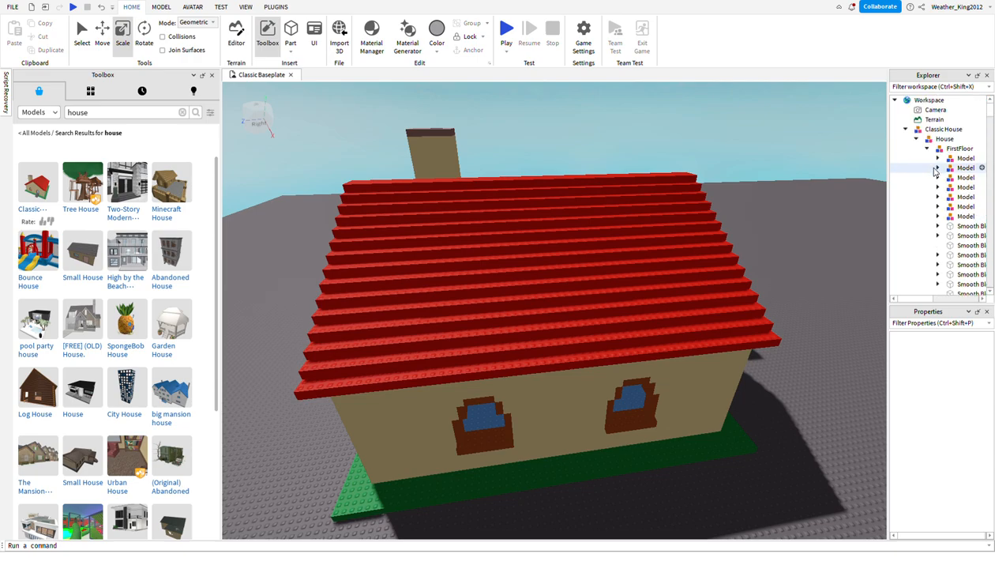
pyautogui.click(906, 128)
# Scale the Classic House down to about 0.6 and rotate it 180 degrees about its vertical axis.
pyautogui.click(671, 312)
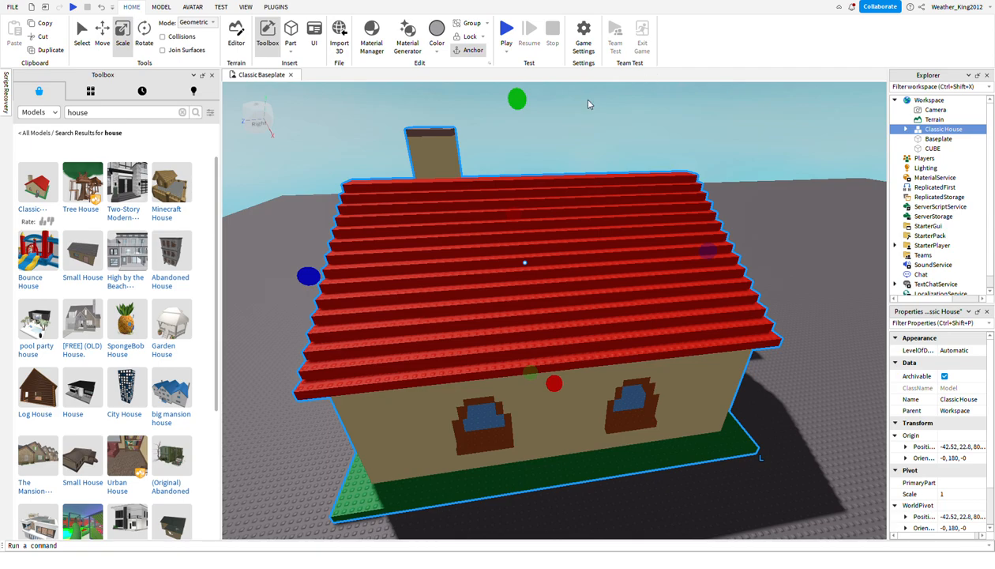
pyautogui.moveTo(518, 99); pyautogui.dragTo(573, 222)
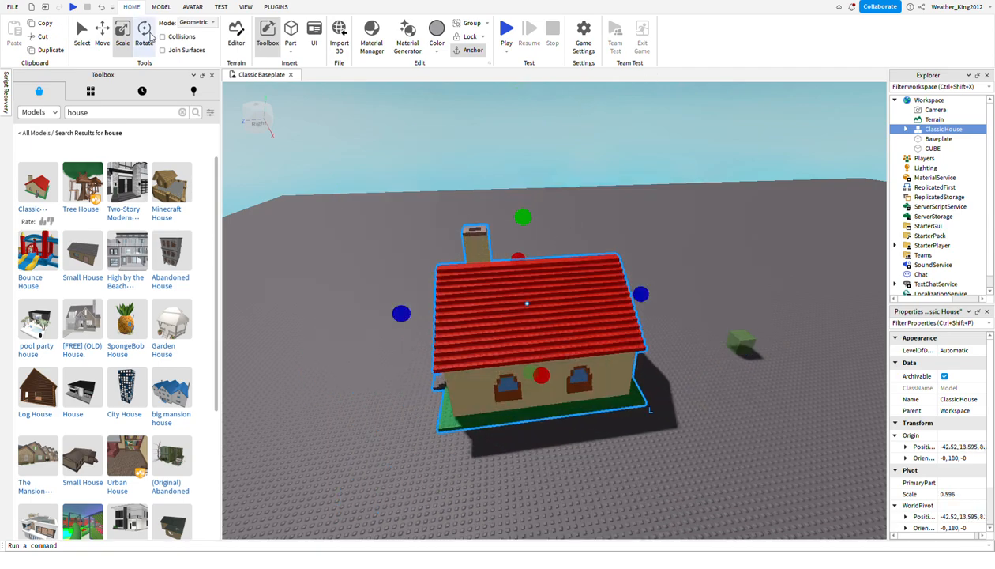
pyautogui.click(144, 36)
pyautogui.moveTo(583, 338); pyautogui.dragTo(492, 284)
pyautogui.press('d')
pyautogui.click(483, 223)
pyautogui.press('w')
pyautogui.moveTo(664, 194); pyautogui.dragTo(685, 229, button='right')
pyautogui.press('d')
pyautogui.press('s')
pyautogui.click(633, 241)
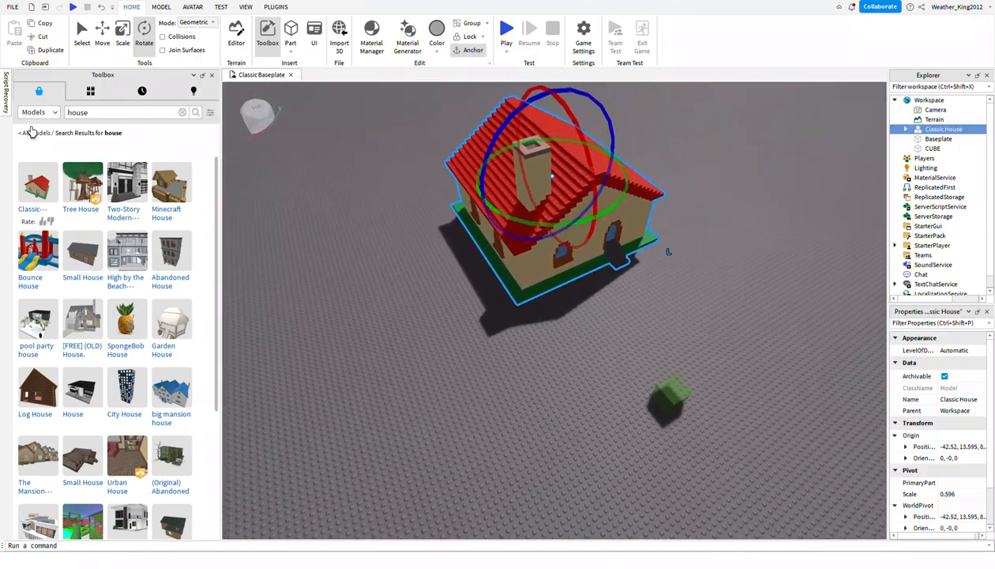
# Cut the Classic House from the workspace and search the Toolbox models for "tornado".
pyautogui.click(37, 38)
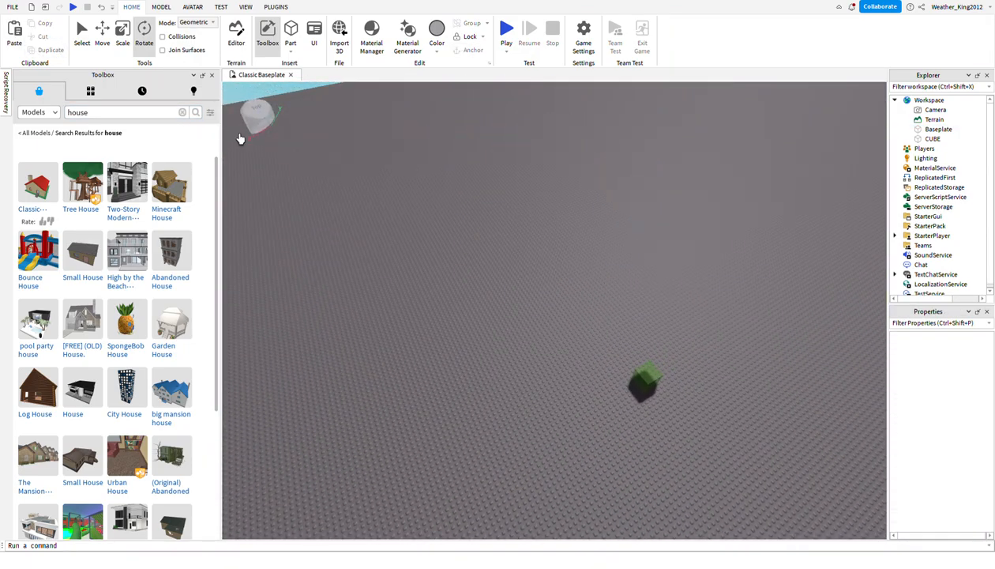
pyautogui.doubleClick(107, 120)
pyautogui.write('tornado')
pyautogui.press('Return')
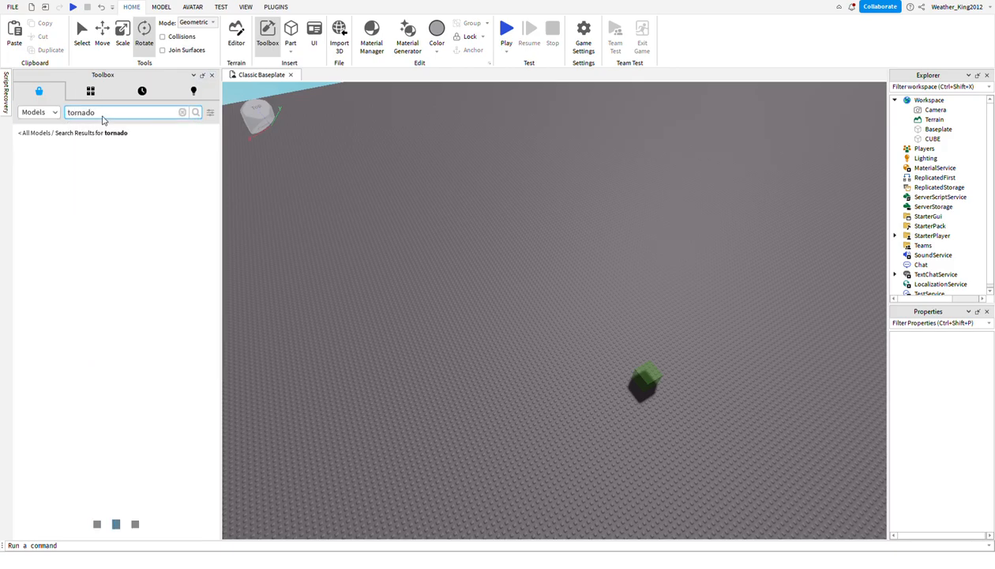
# Insert the first Tornado model from the search results, view it from different angles, and cut it from the workspace.
pyautogui.moveTo(38, 192)
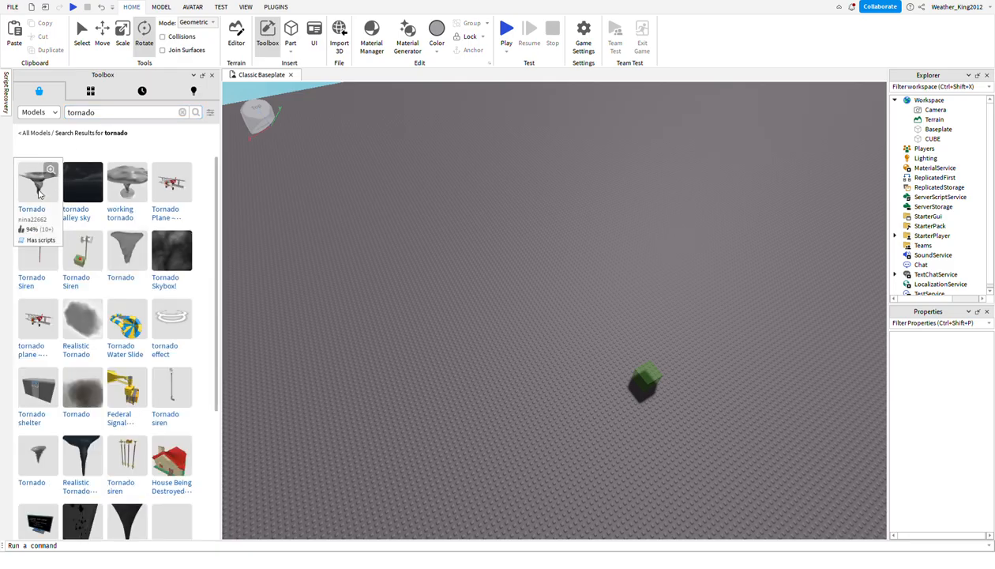
pyautogui.moveTo(579, 209); pyautogui.dragTo(600, 294)
pyautogui.moveTo(599, 294); pyautogui.dragTo(573, 276, button='right')
pyautogui.moveTo(577, 280); pyautogui.dragTo(679, 308)
pyautogui.click(37, 36)
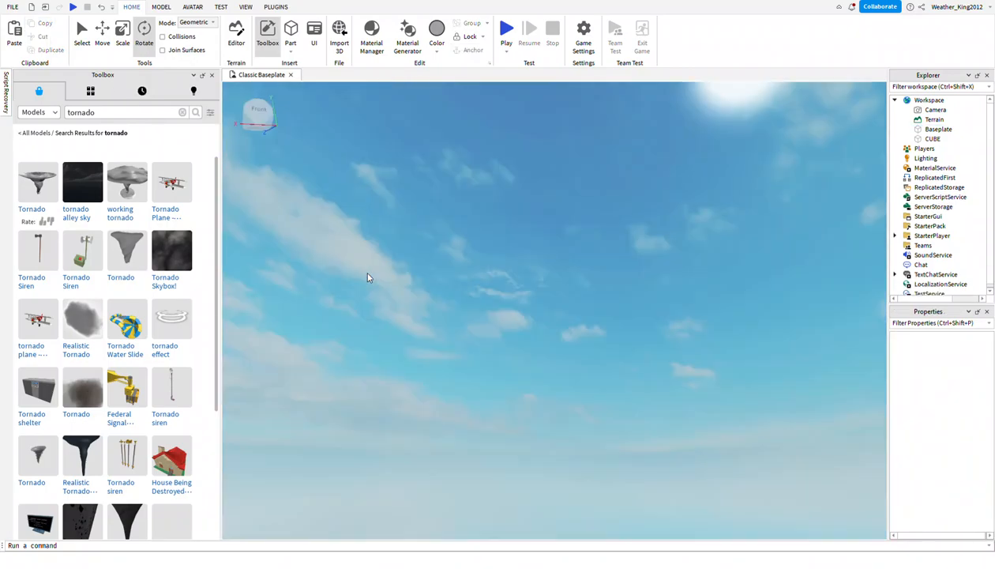
# Insert the black funnel Tornado model from further down the results, focus the view on it, and cut it from the workspace.
pyautogui.scroll(-3, 181, 308)
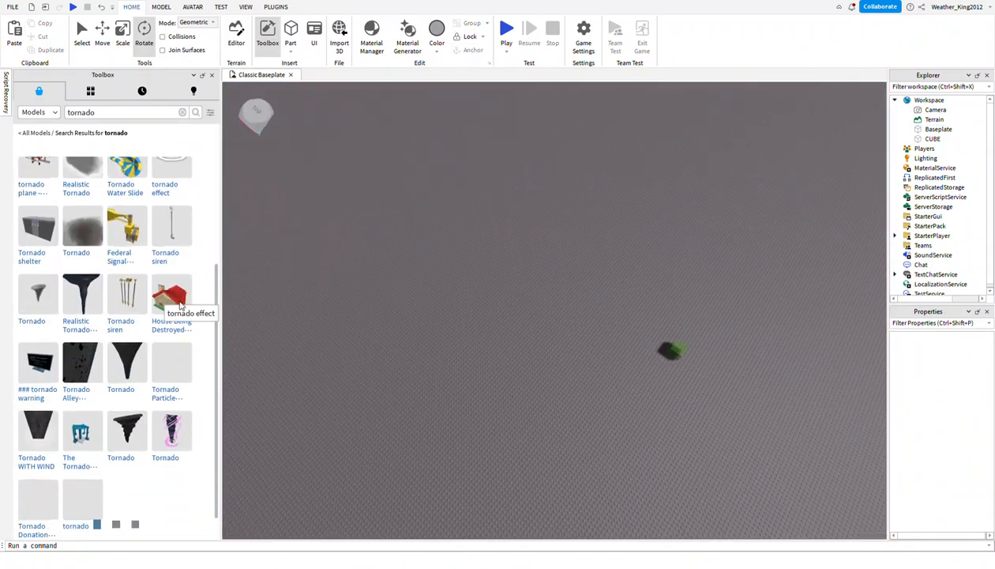
pyautogui.moveTo(127, 367); pyautogui.dragTo(404, 260)
pyautogui.scroll(5, 419, 268)
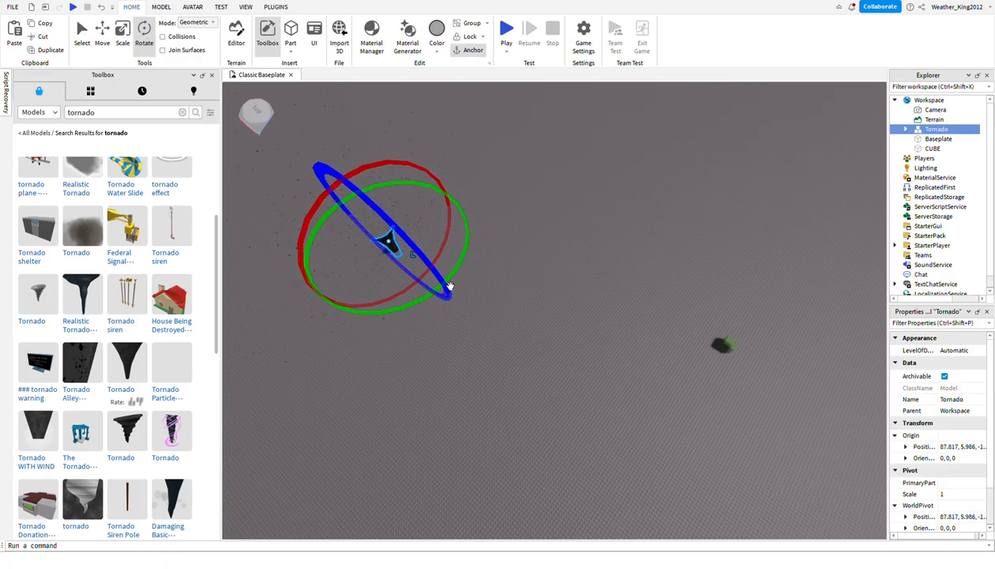
pyautogui.press('f')
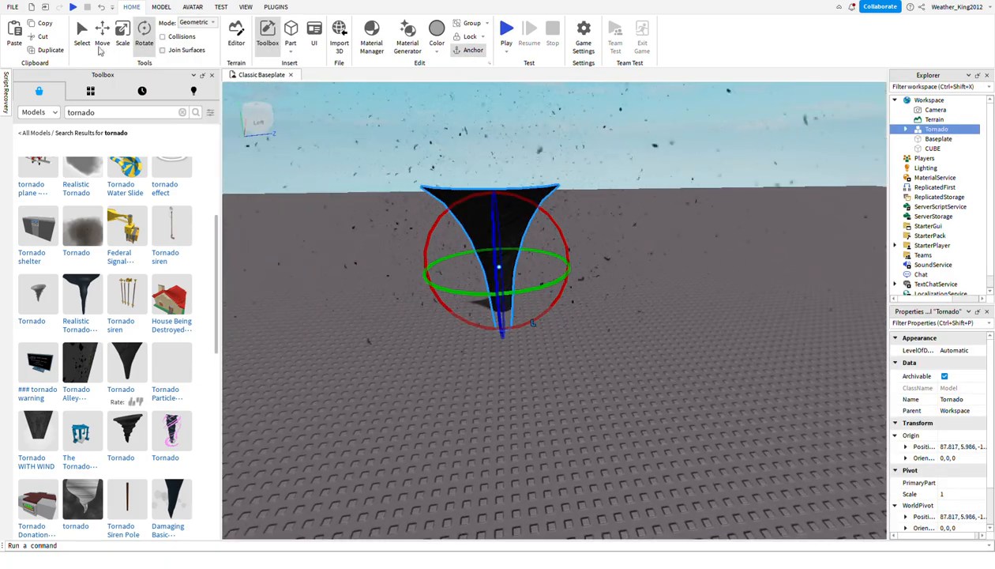
pyautogui.click(42, 36)
# Look through the tornado model results and bring the green cube back into view.
pyautogui.scroll(4, 103, 234)
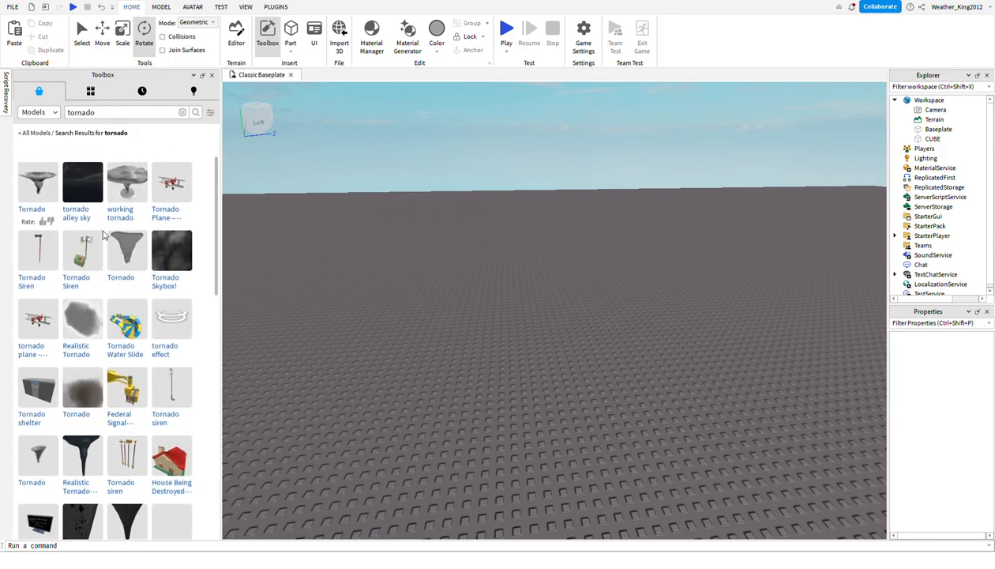
pyautogui.scroll(-6, 104, 474)
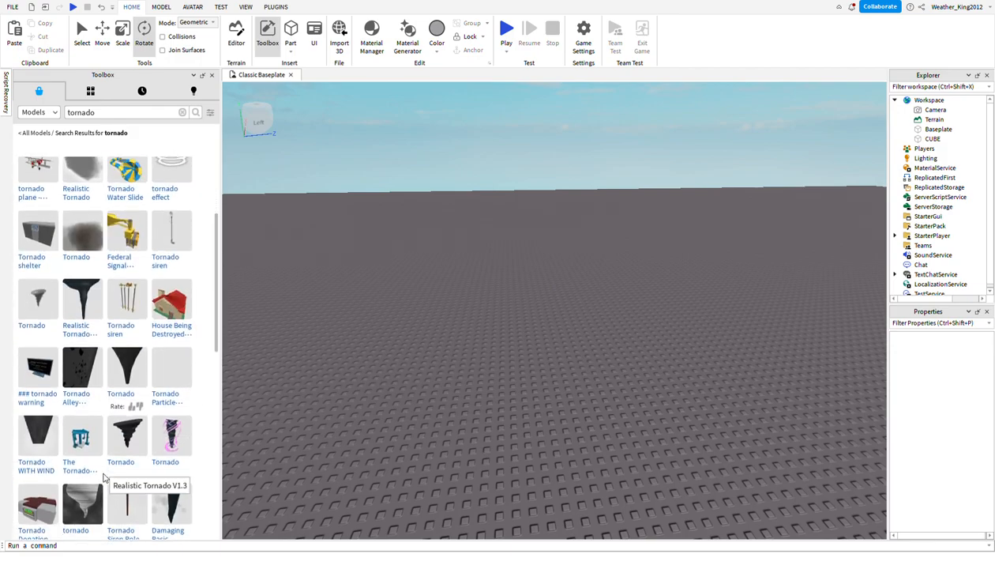
pyautogui.scroll(2, 113, 378)
pyautogui.scroll(1, 113, 377)
pyautogui.moveTo(336, 348); pyautogui.dragTo(359, 300, button='right')
pyautogui.press('w')
pyautogui.press('d')
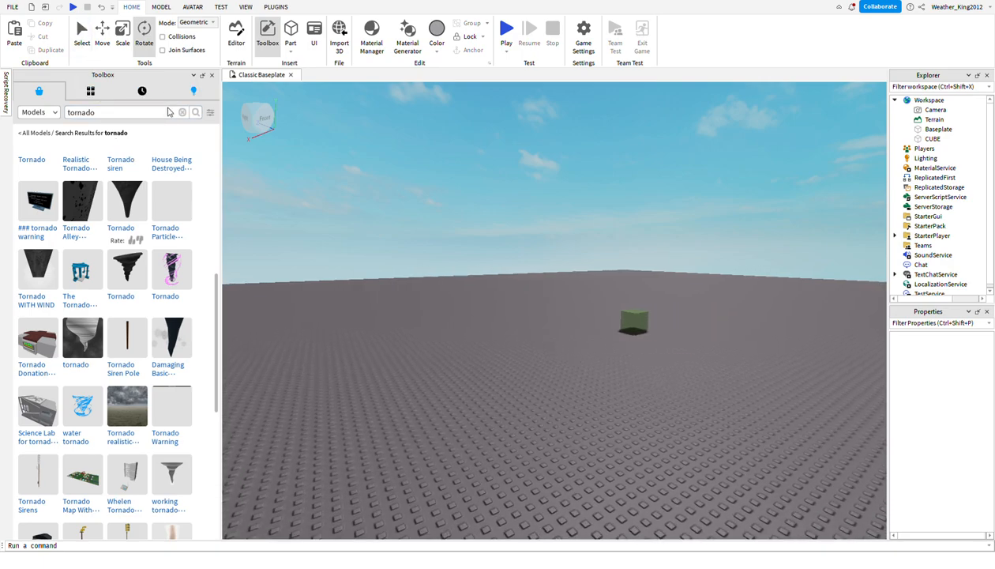
# View the "tornado" search results for the Plugins and Audio categories of the Toolbox.
pyautogui.click(32, 113)
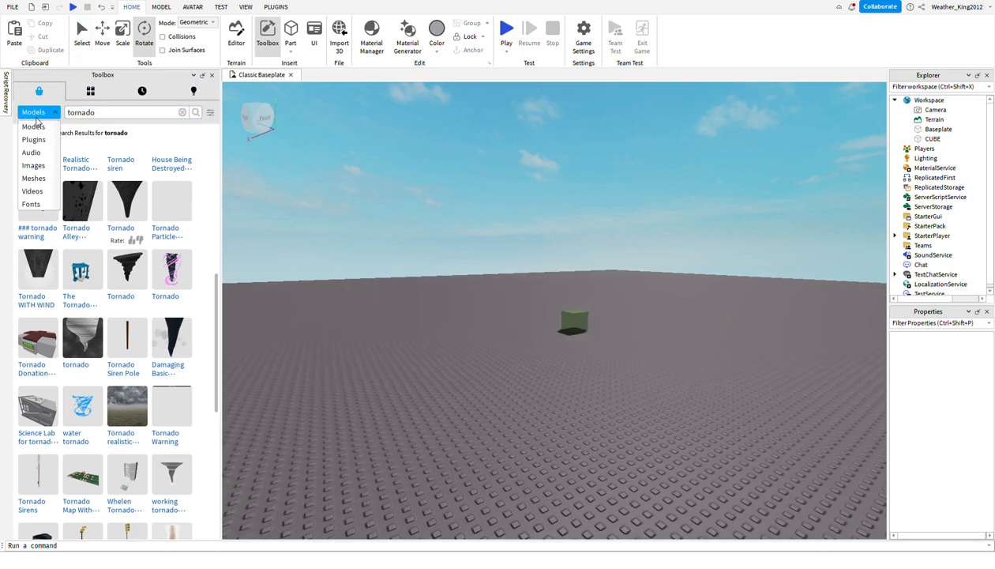
pyautogui.click(36, 115)
pyautogui.click(36, 114)
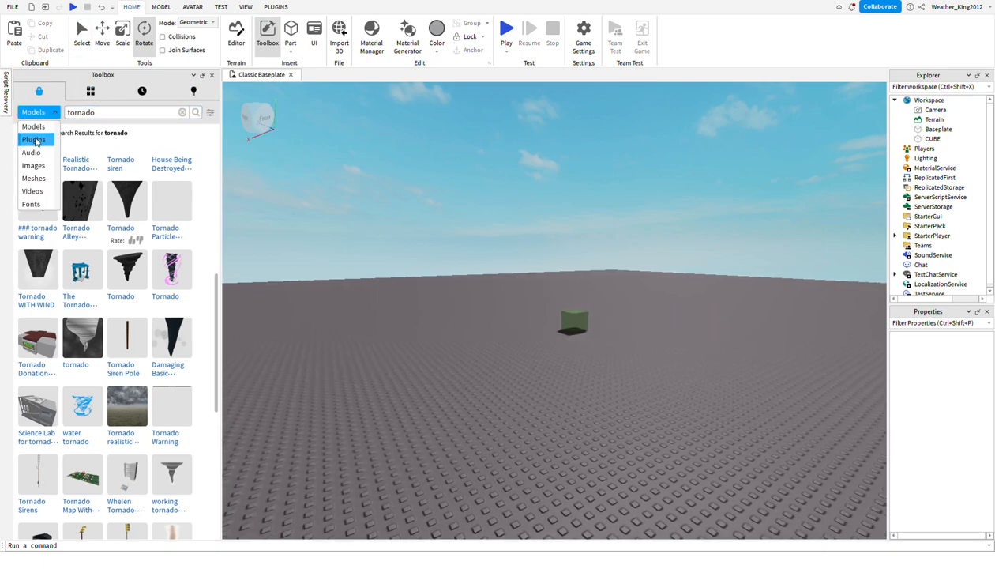
pyautogui.click(40, 139)
pyautogui.click(36, 112)
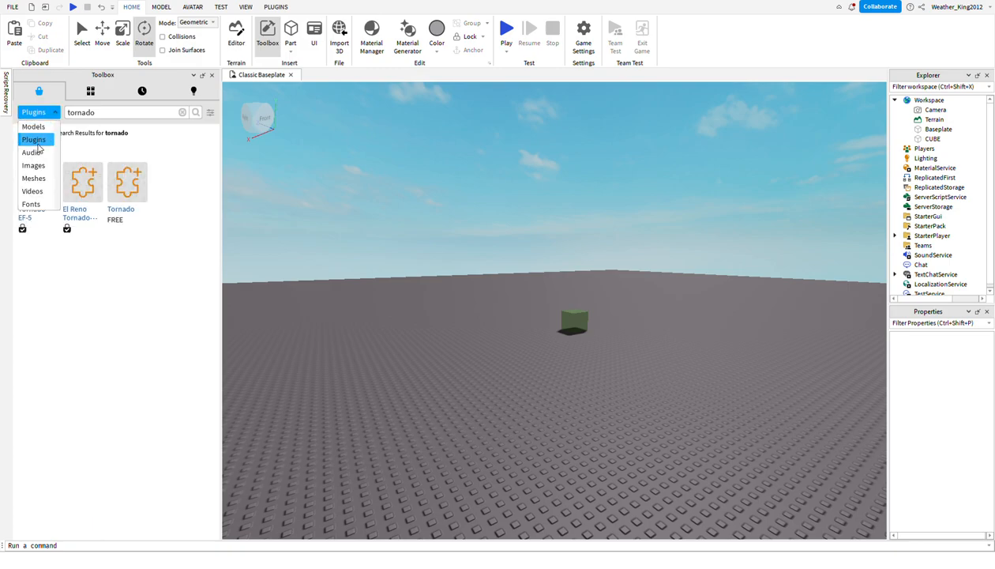
pyautogui.click(38, 154)
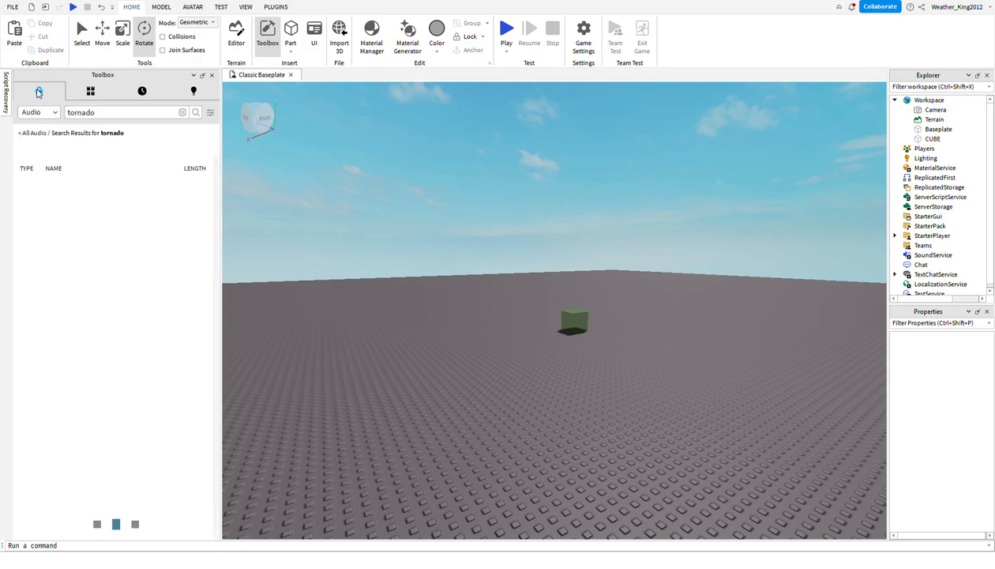
# View the "tornado" search results for the Images and Meshes categories.
pyautogui.click(36, 112)
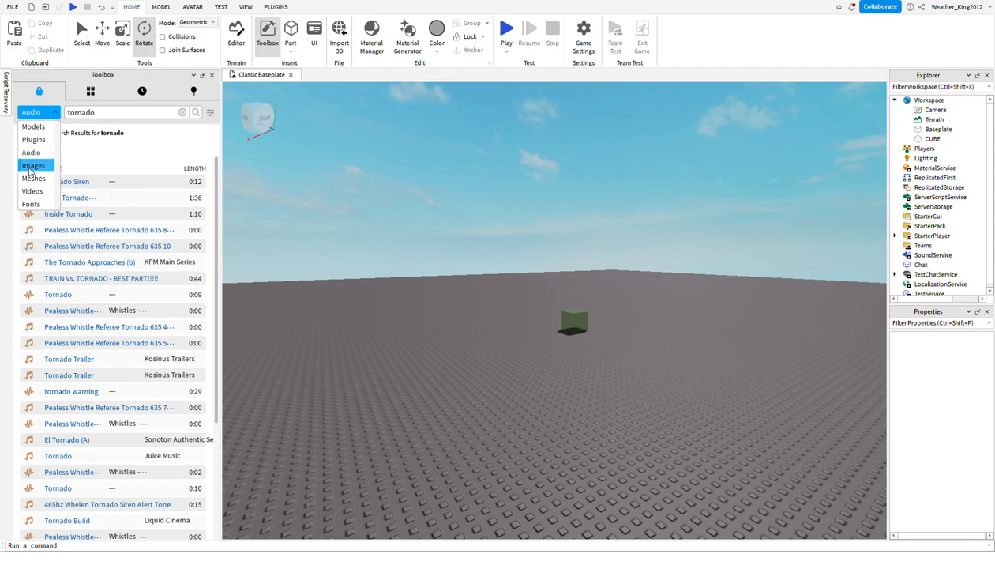
pyautogui.click(32, 166)
pyautogui.click(37, 112)
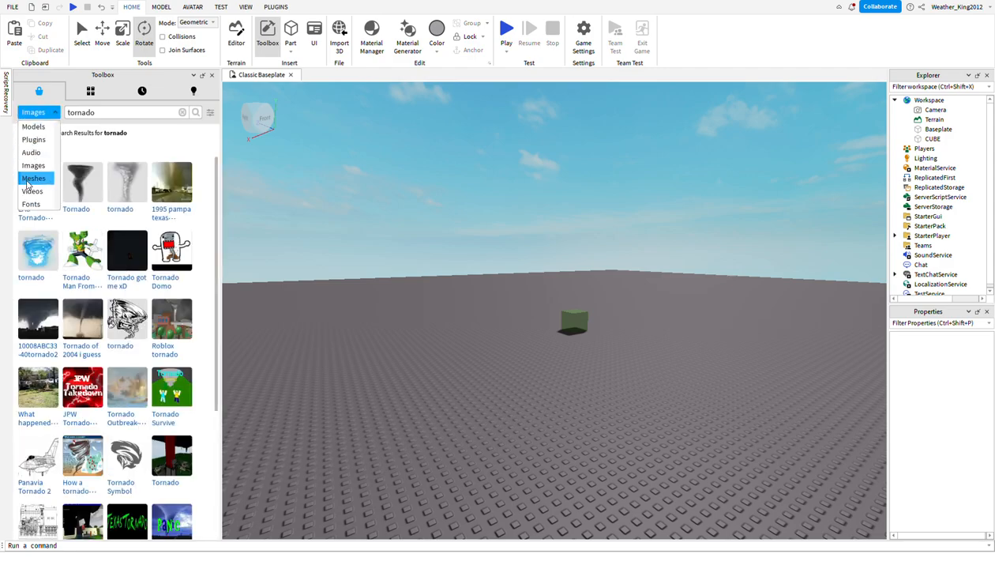
pyautogui.click(32, 177)
# View the "tornado" search results for the Videos and Fonts categories.
pyautogui.click(33, 113)
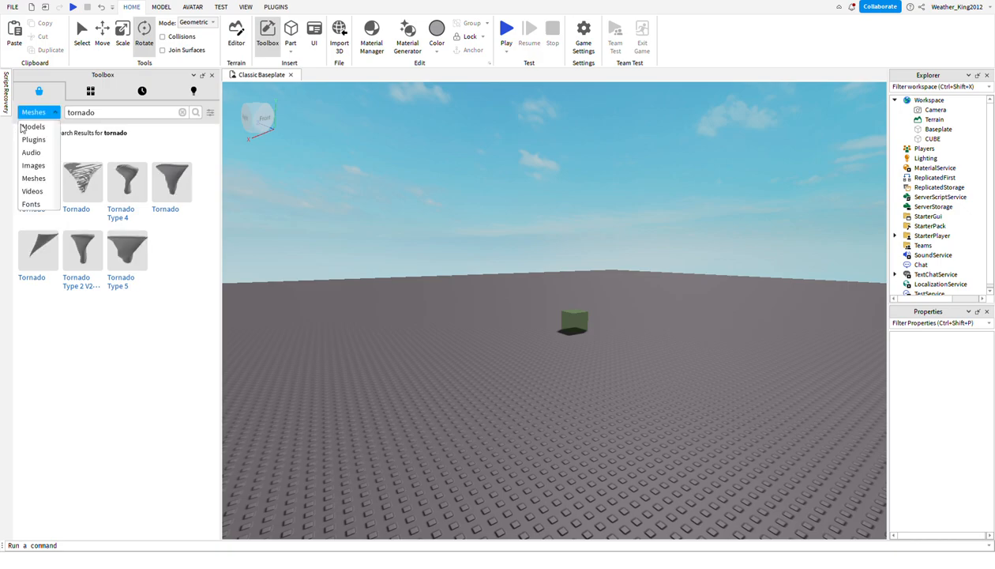
pyautogui.click(32, 192)
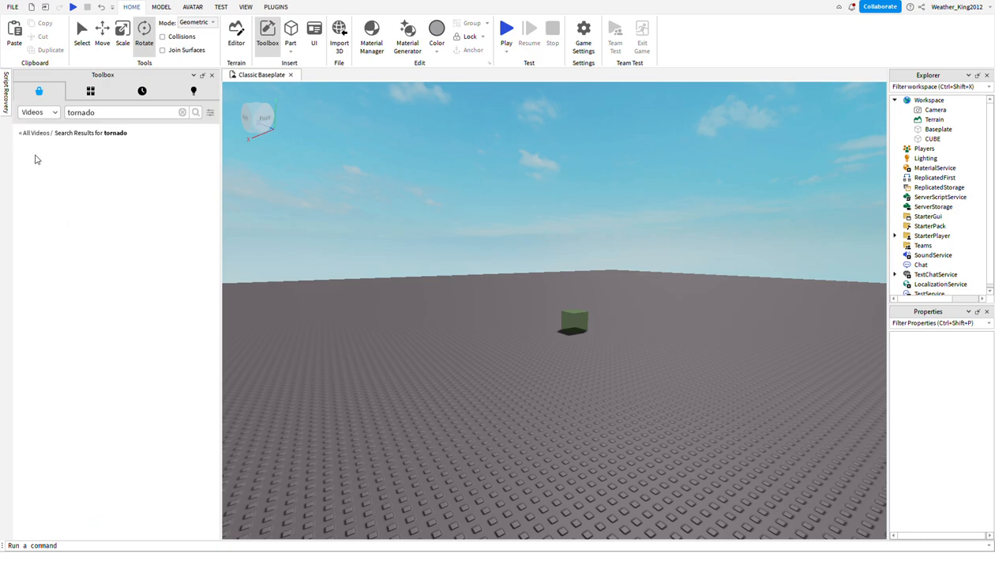
pyautogui.click(38, 113)
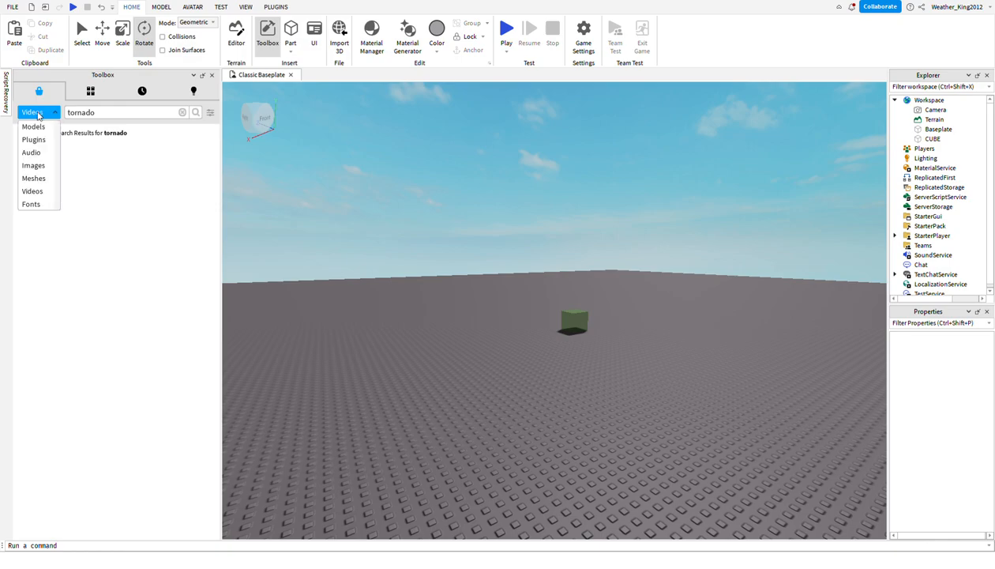
pyautogui.click(50, 204)
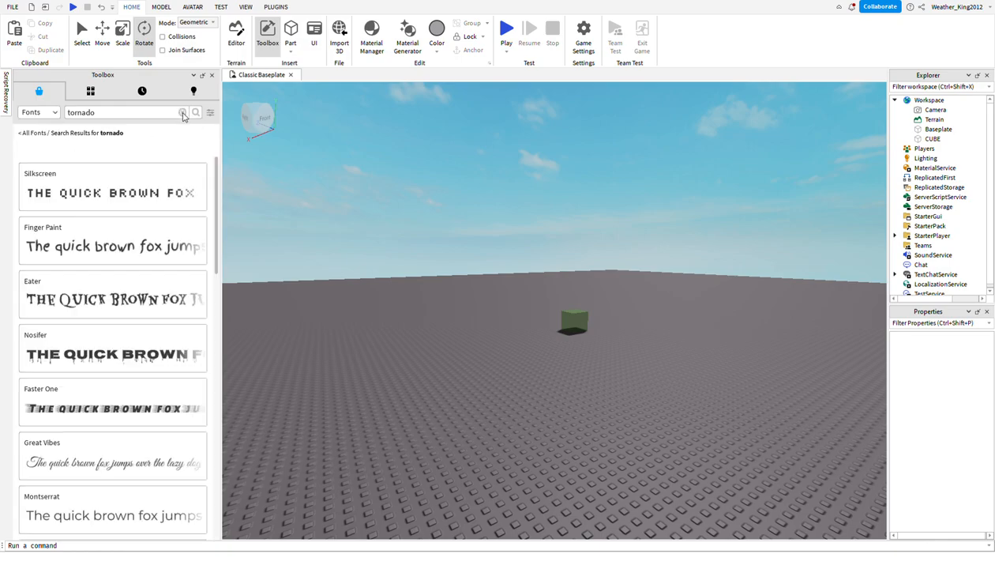
# Return the Toolbox to the Models category and clear the "tornado" search.
pyautogui.click(38, 112)
pyautogui.click(35, 114)
pyautogui.click(183, 113)
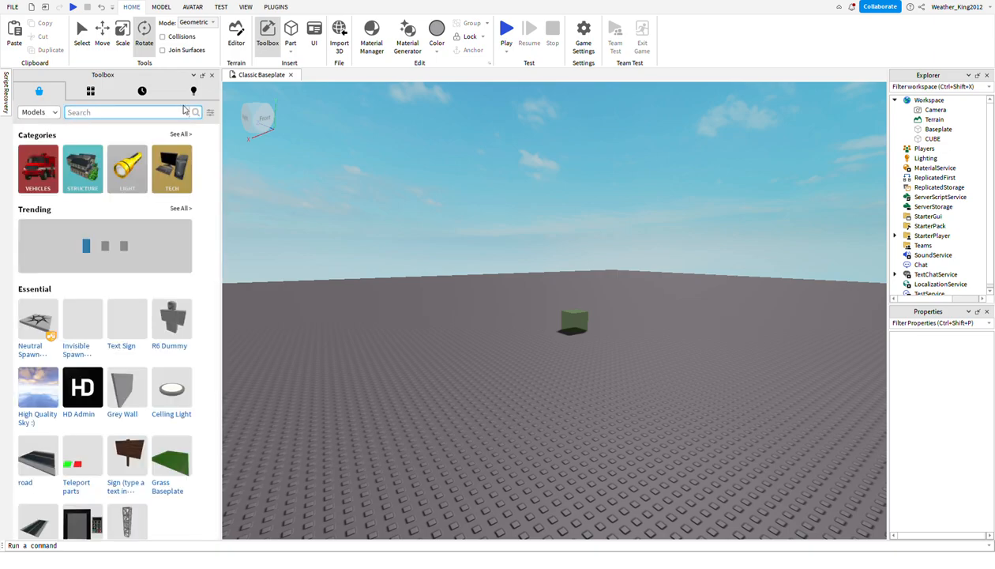
# Look through the Toolbox's My Models, Recent Models and own created models, and close the Toolbox.
pyautogui.click(84, 97)
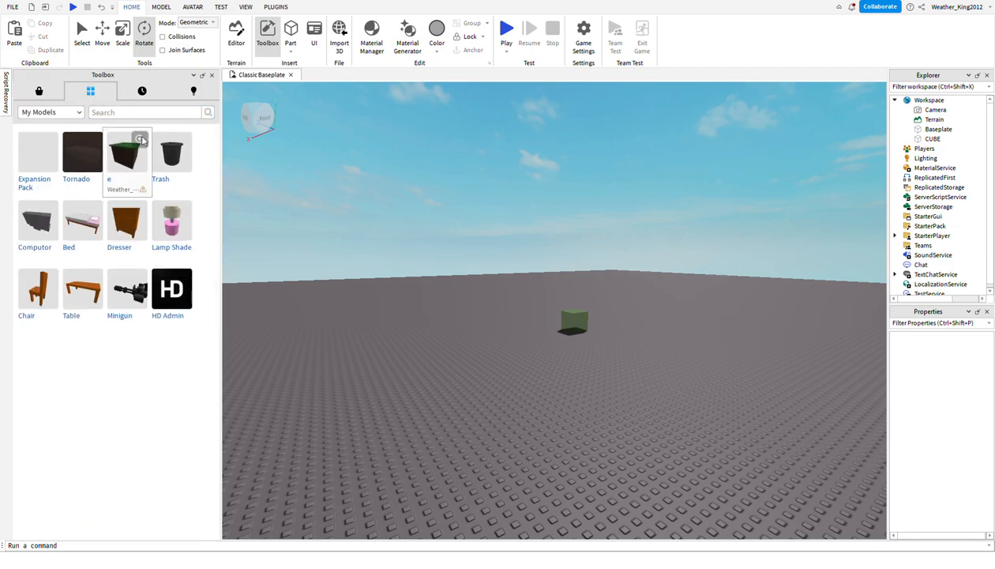
pyautogui.click(141, 92)
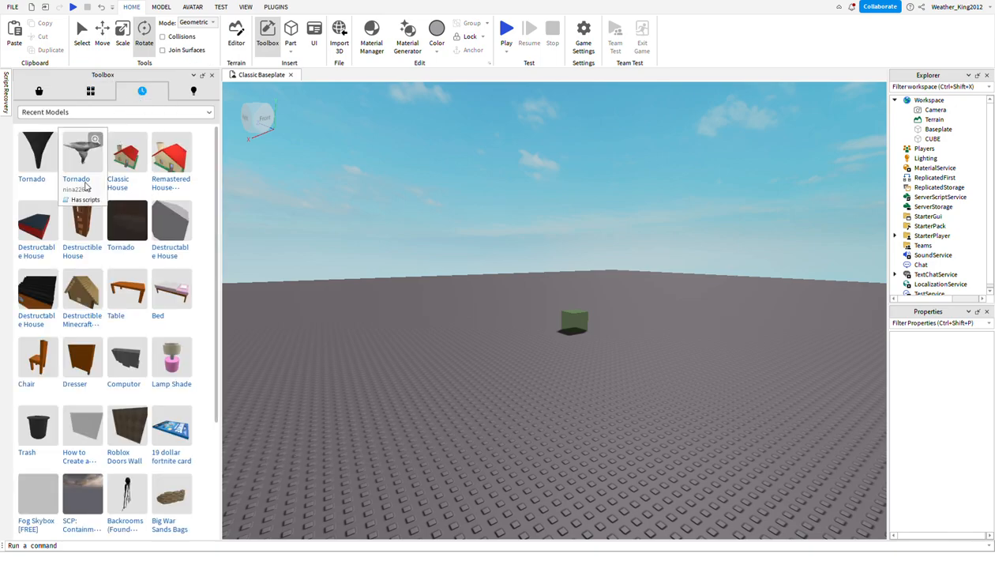
pyautogui.scroll(-3, 85, 186)
pyautogui.scroll(3, 85, 187)
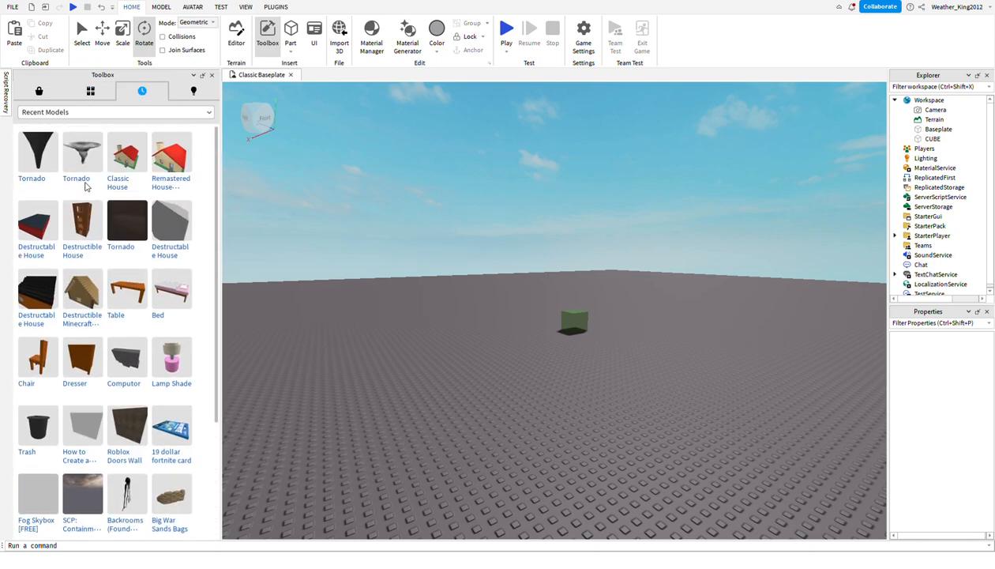
pyautogui.click(175, 93)
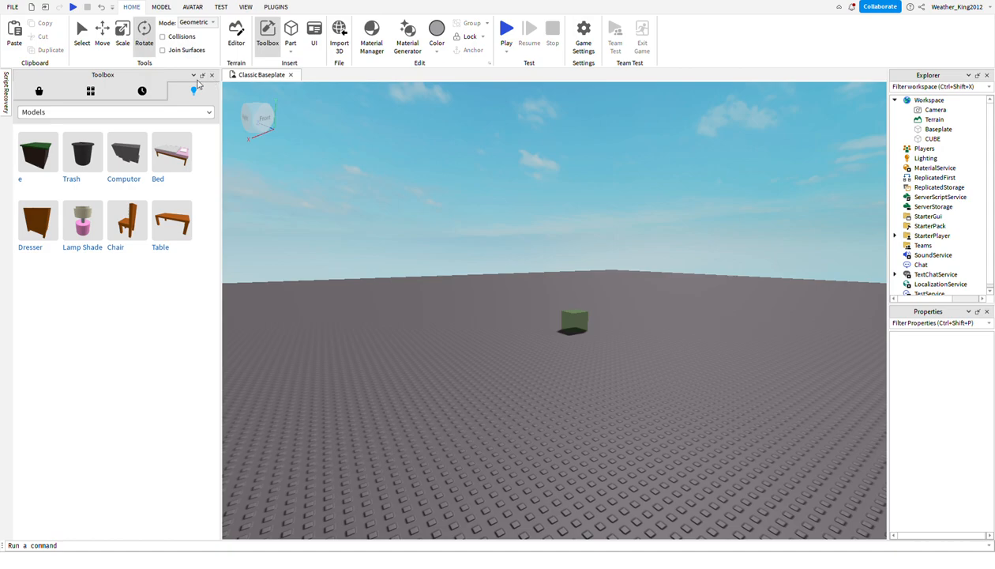
pyautogui.click(39, 91)
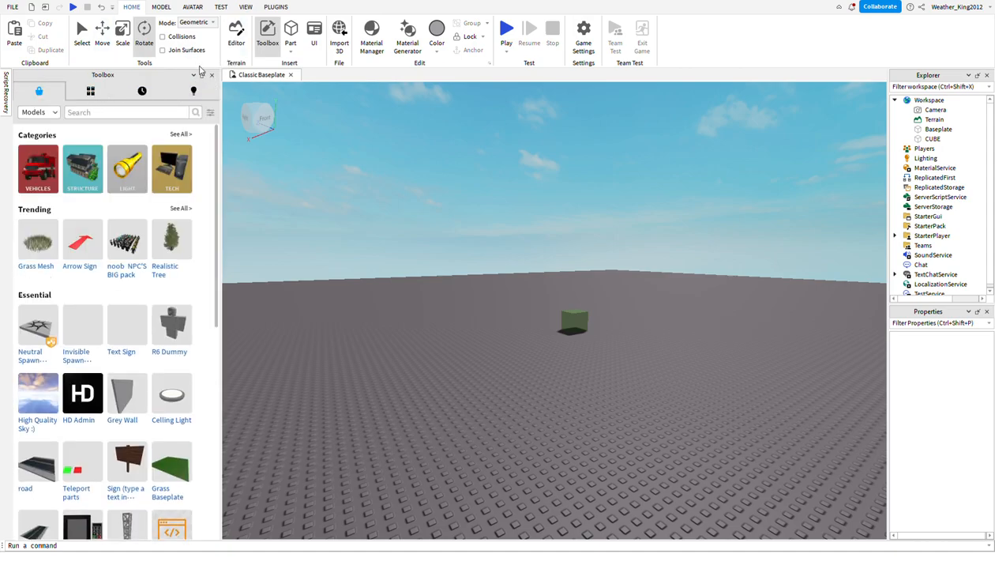
pyautogui.click(212, 75)
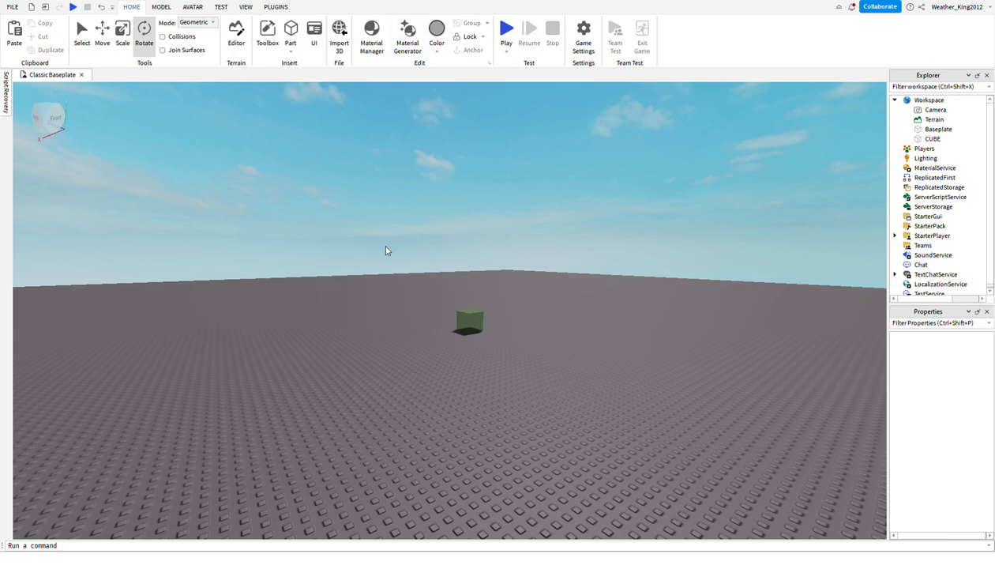
# Recolor the cube to Forest green and view the available materials in the Material Manager before closing it.
pyautogui.click(469, 320)
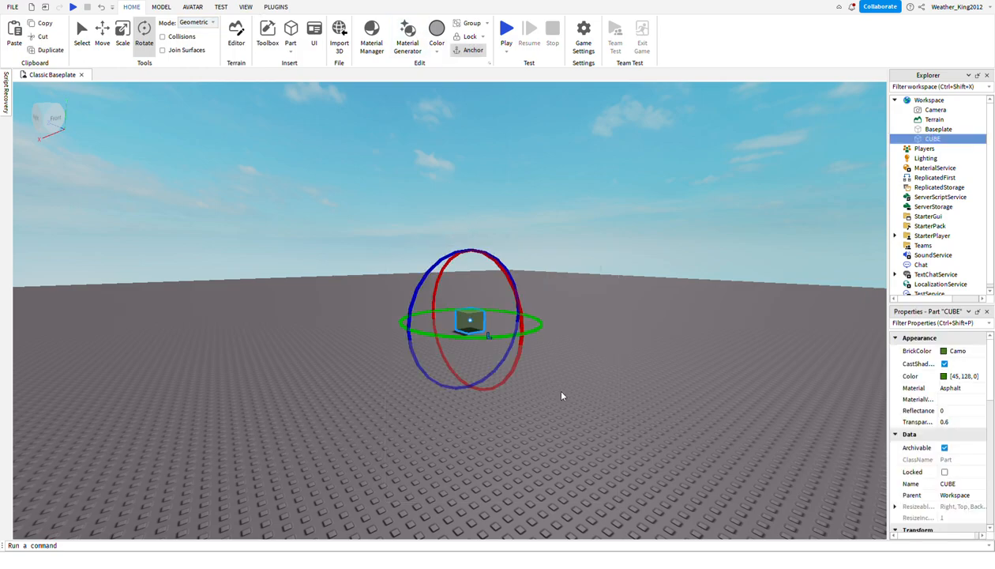
pyautogui.click(439, 53)
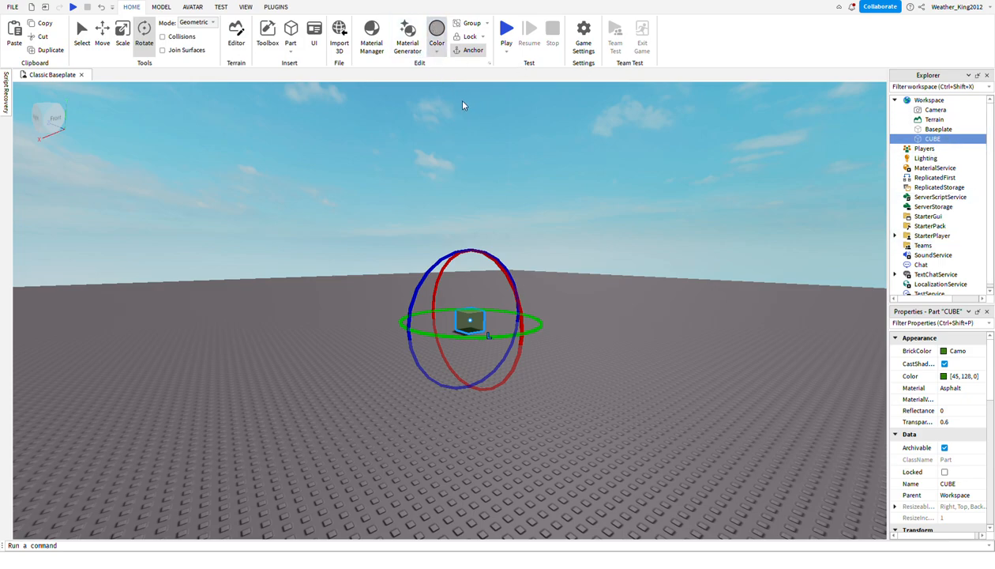
pyautogui.click(447, 92)
pyautogui.click(379, 49)
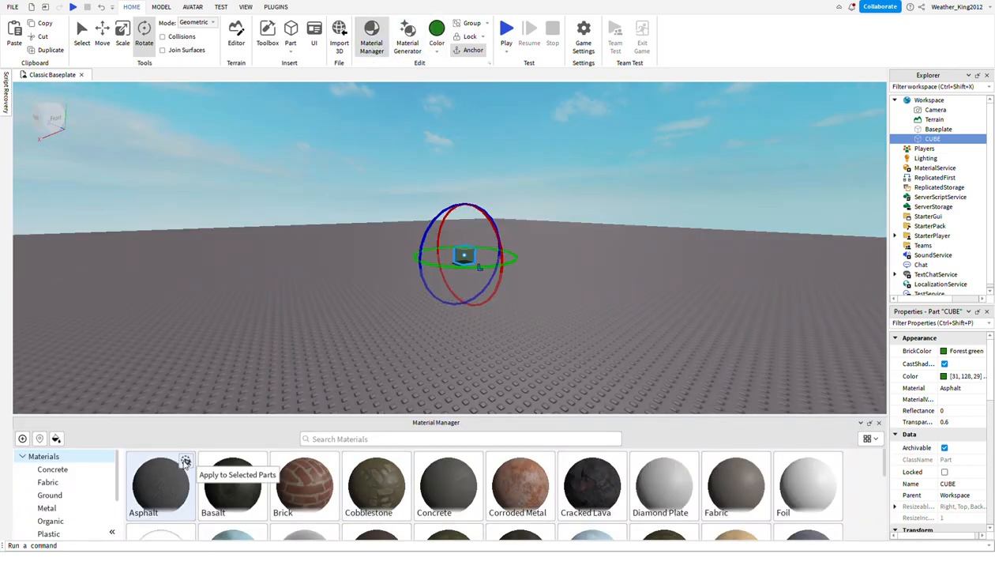
pyautogui.click(881, 424)
# Open the Material Generator and try to generate a material from a random text prompt.
pyautogui.click(413, 39)
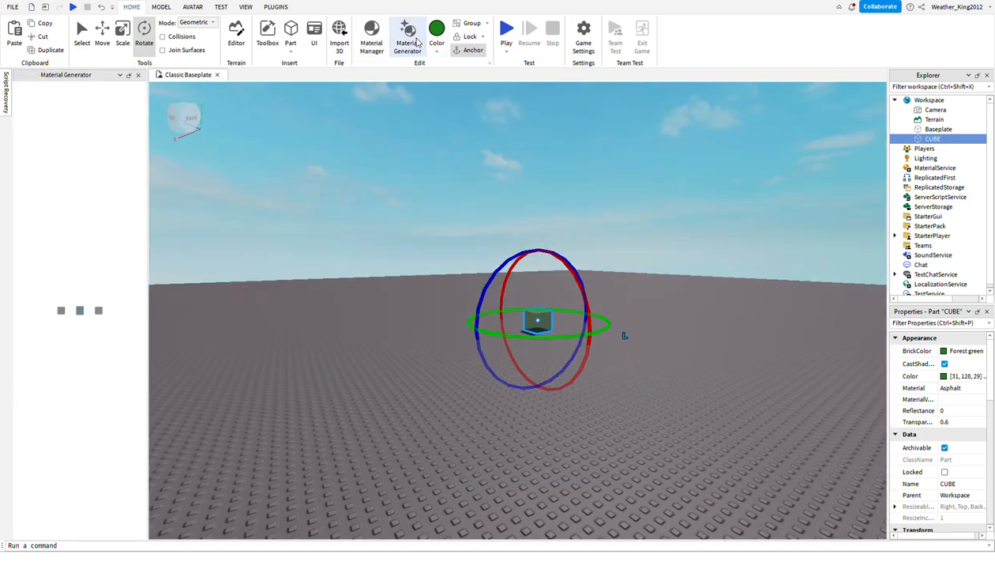
pyautogui.click(111, 99)
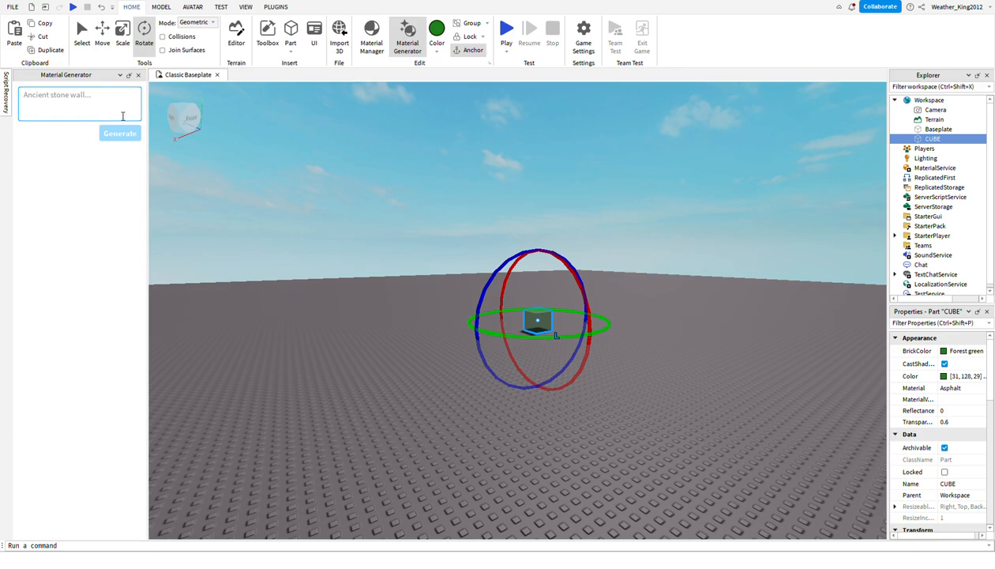
pyautogui.write('Anchintr')
pyautogui.click(119, 133)
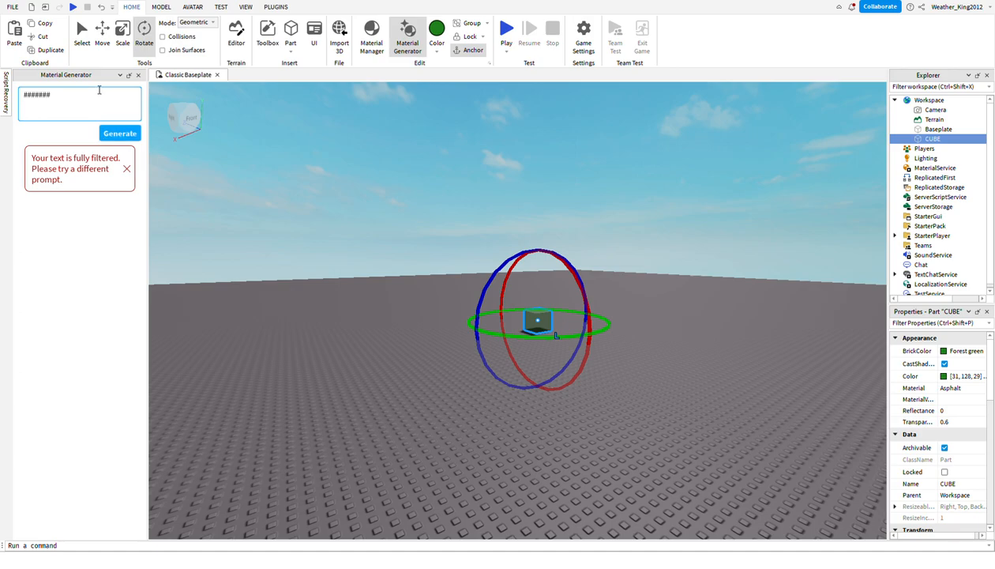
pyautogui.click(126, 171)
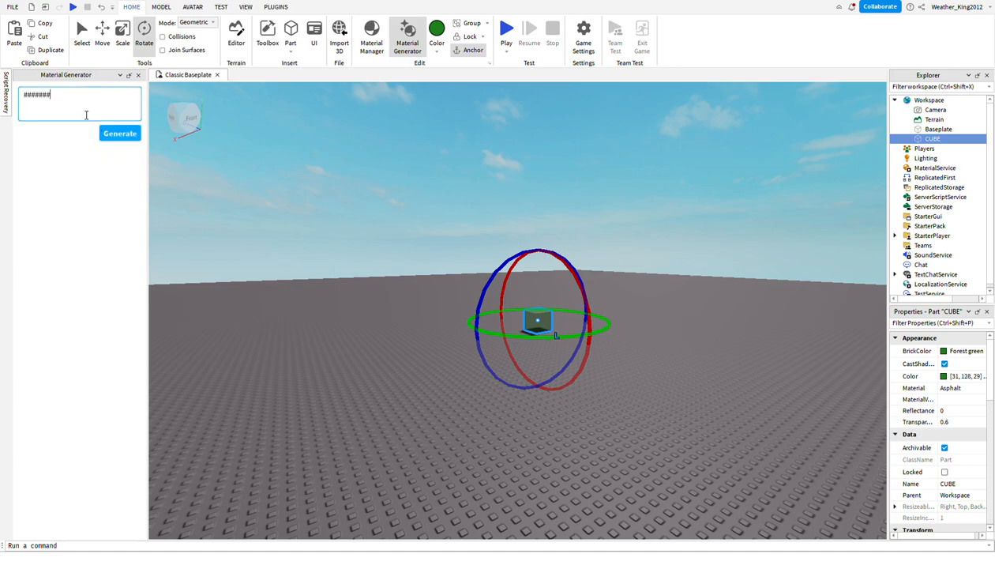
# Replace the prompt with "rock" and generate materials from it.
pyautogui.press('BackSpace')
pyautogui.press('BackSpace')
pyautogui.press('BackSpace')
pyautogui.press('BackSpace')
pyautogui.press('BackSpace')
pyautogui.press('BackSpace')
pyautogui.write('rock')
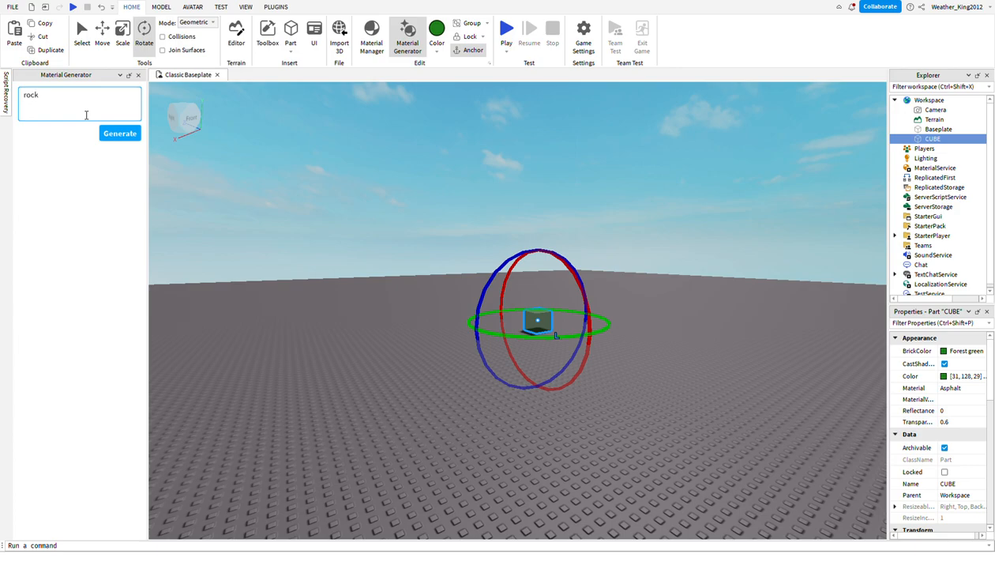
pyautogui.click(119, 133)
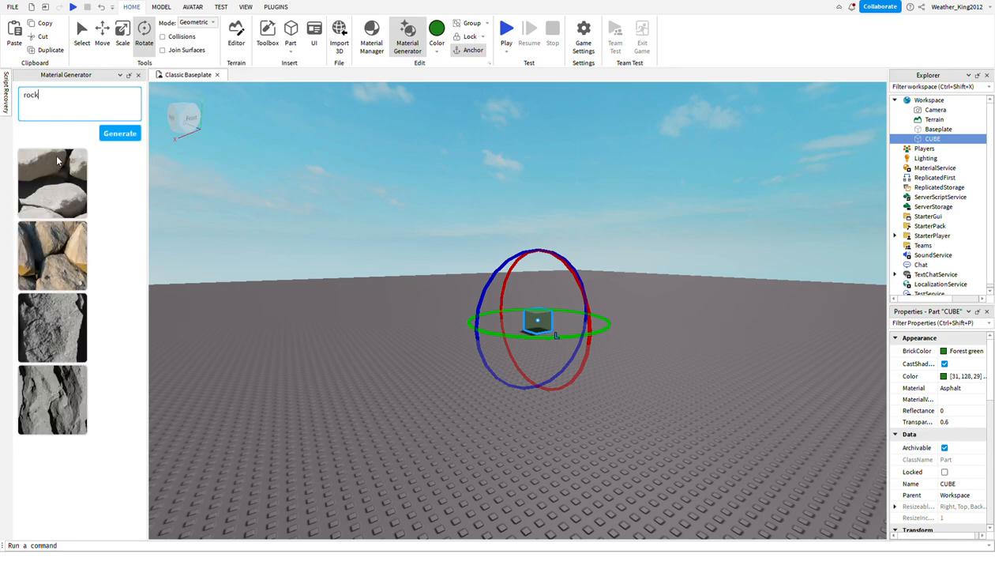
# Generate materials from the prompt "storm" and view the cube from above.
pyautogui.write('storm')
pyautogui.press('Return')
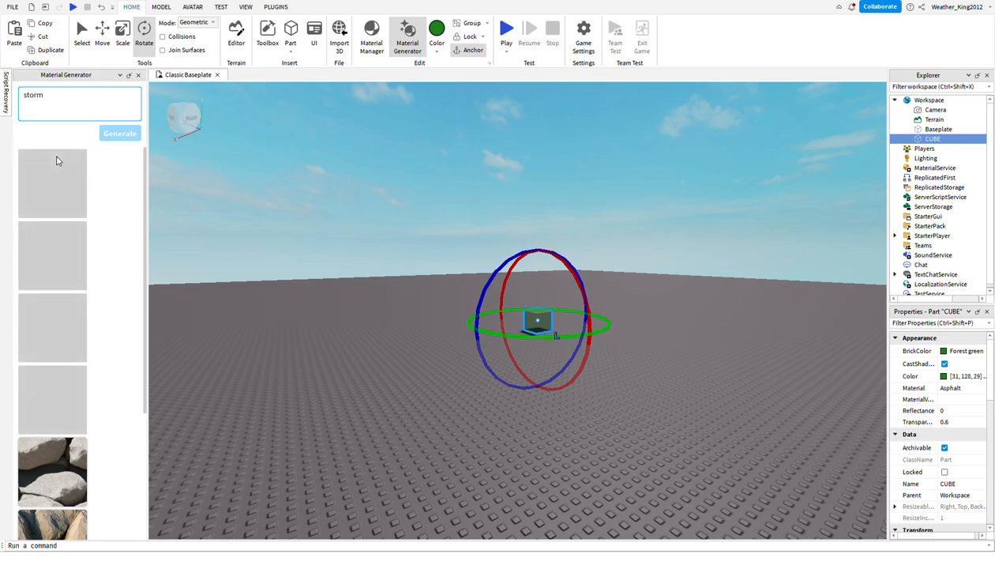
pyautogui.moveTo(418, 215); pyautogui.dragTo(397, 172, button='right')
pyautogui.press('w')
pyautogui.press('w')
pyautogui.press('s')
pyautogui.press('a')
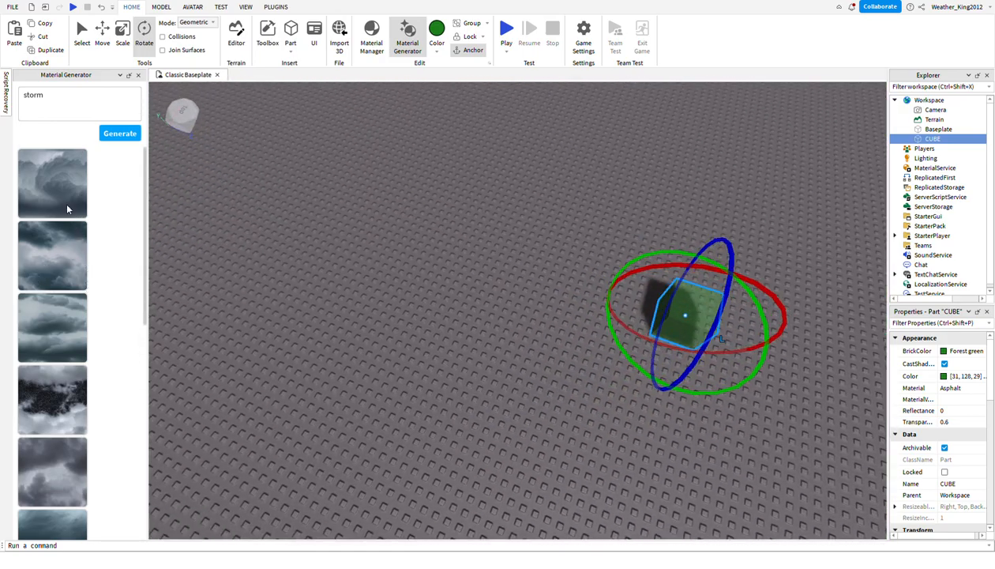
# Look through the generated storm and rock materials and close the Material Generator.
pyautogui.scroll(-3, 67, 200)
pyautogui.scroll(-5, 67, 201)
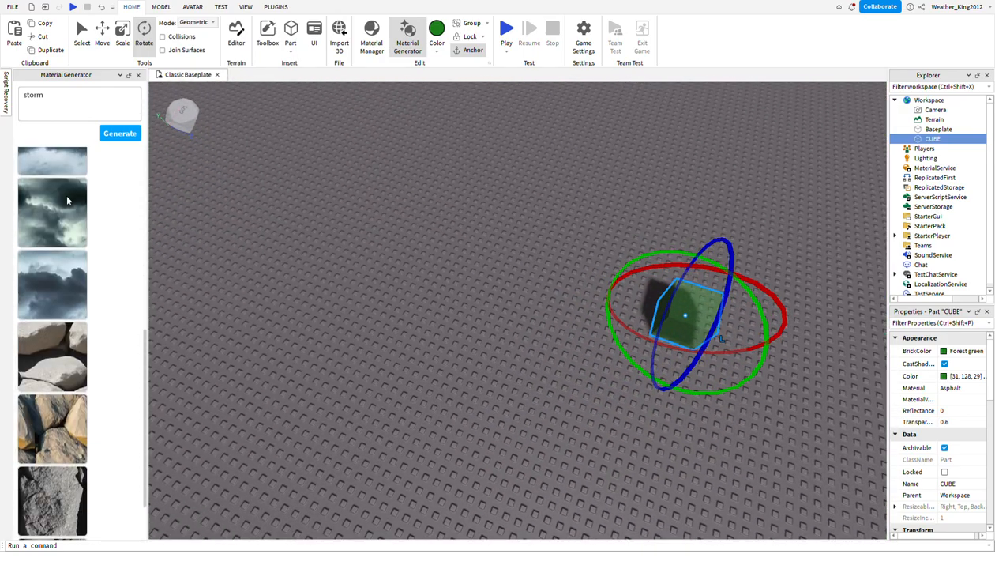
pyautogui.click(139, 75)
pyautogui.moveTo(328, 304); pyautogui.dragTo(328, 304, button='right')
pyautogui.click(328, 308)
pyautogui.press('s')
pyautogui.press('a')
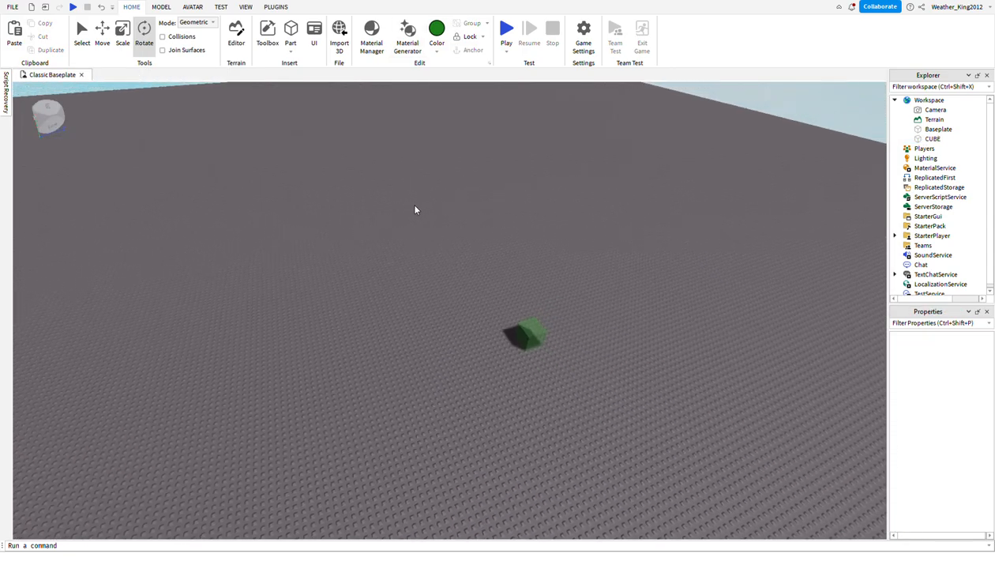
pyautogui.press('d')
pyautogui.press('w')
pyautogui.press('a')
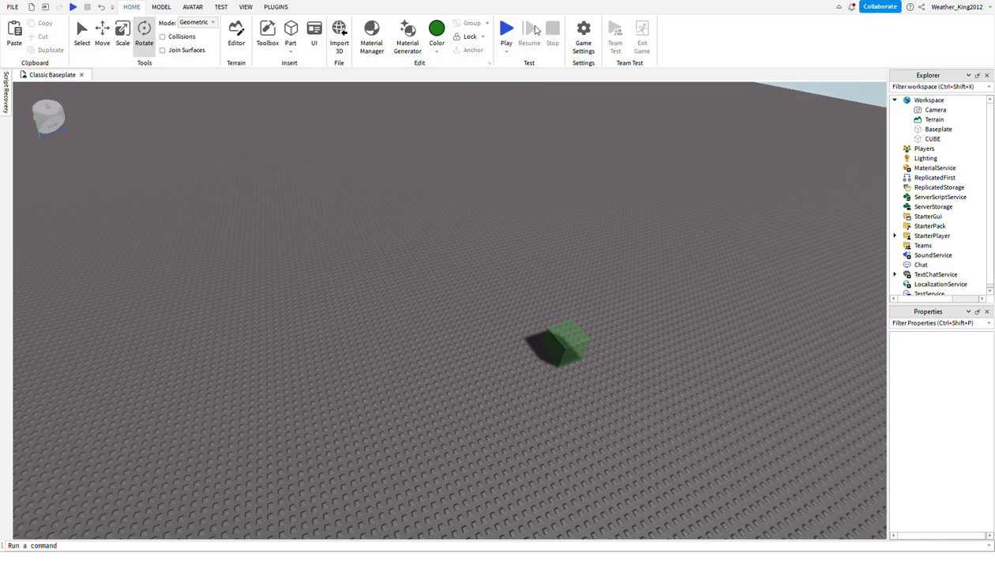
pyautogui.click(589, 39)
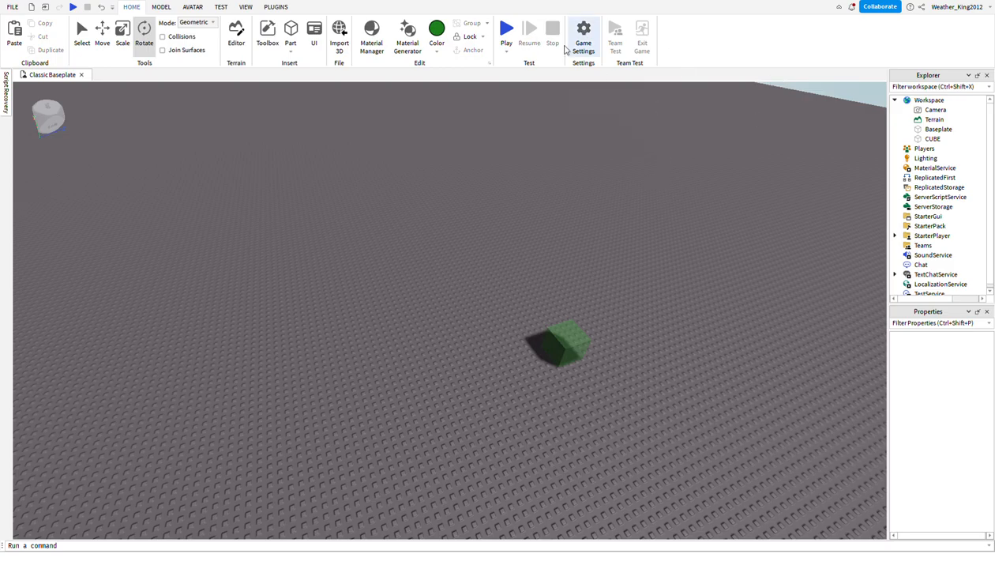
# Cut the green cube from the workspace.
pyautogui.click(557, 354)
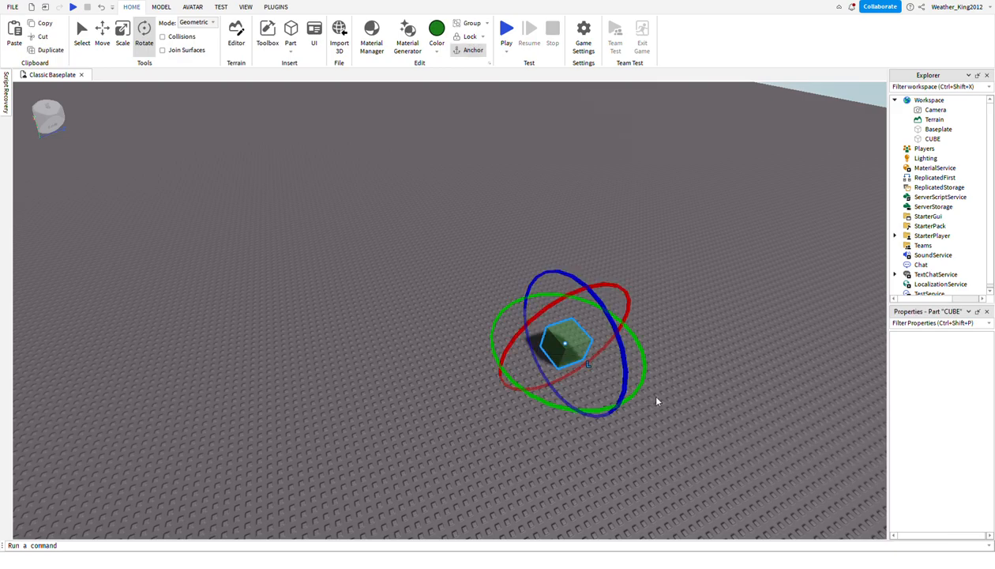
pyautogui.click(38, 37)
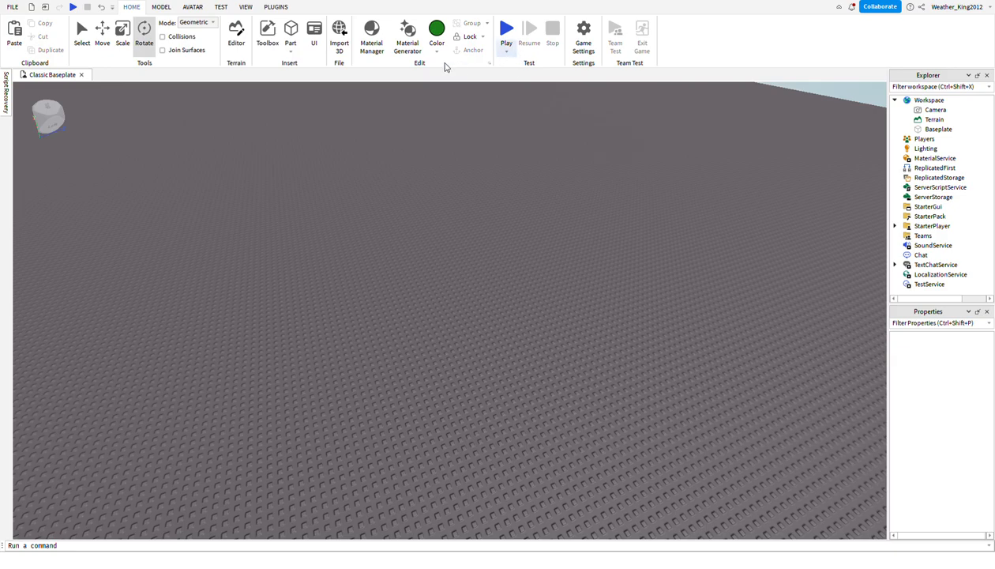
pyautogui.moveTo(427, 329); pyautogui.dragTo(495, 240)
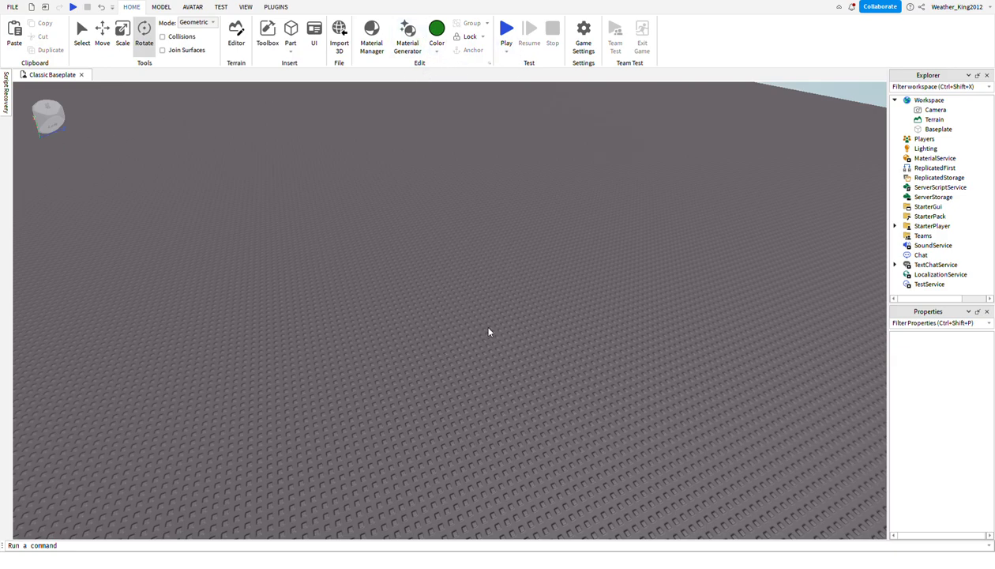